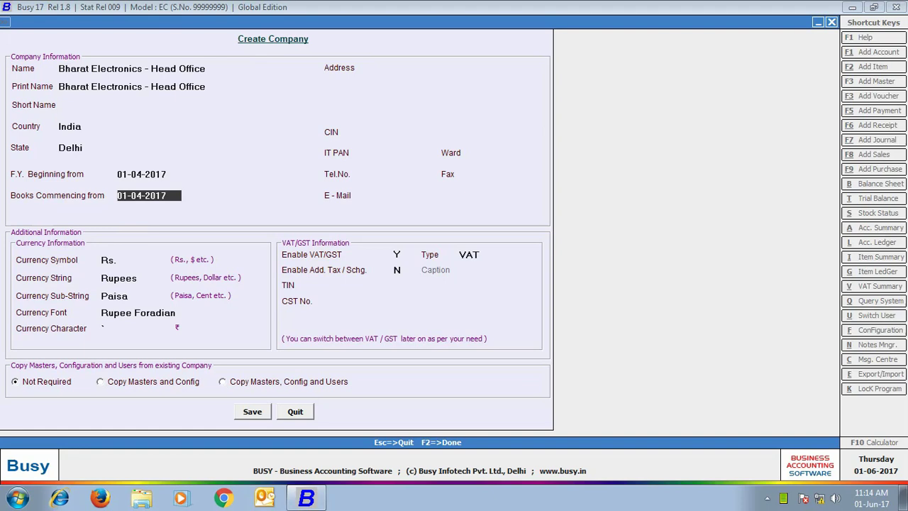
# Step: Fill in the four lines of the head office's Delhi address
pyautogui.press('Return')
pyautogui.press('Return')
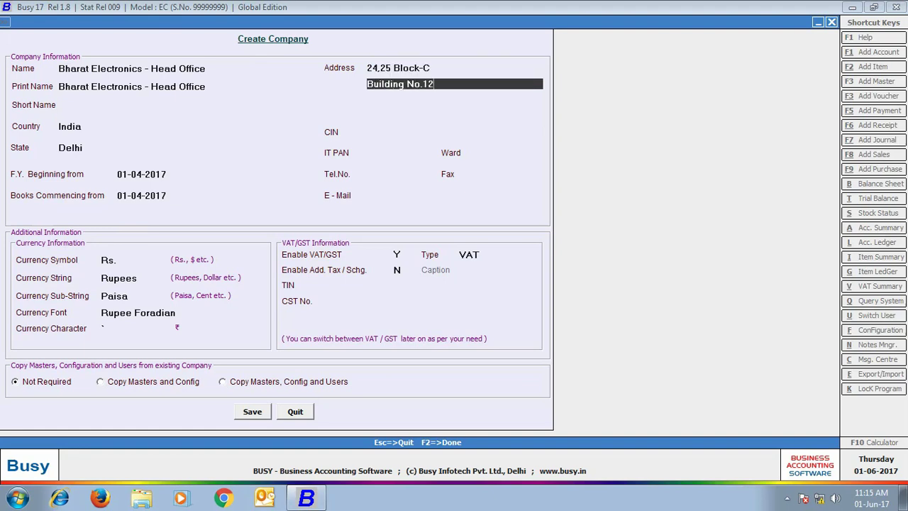
pyautogui.press('Return')
pyautogui.press('Return')
pyautogui.press('Return')
pyautogui.press('Return')
pyautogui.press('Return')
pyautogui.press('Return')
pyautogui.press('Return')
pyautogui.press('Return')
pyautogui.press('Return')
pyautogui.press('Return')
pyautogui.press('Return')
pyautogui.press('Return')
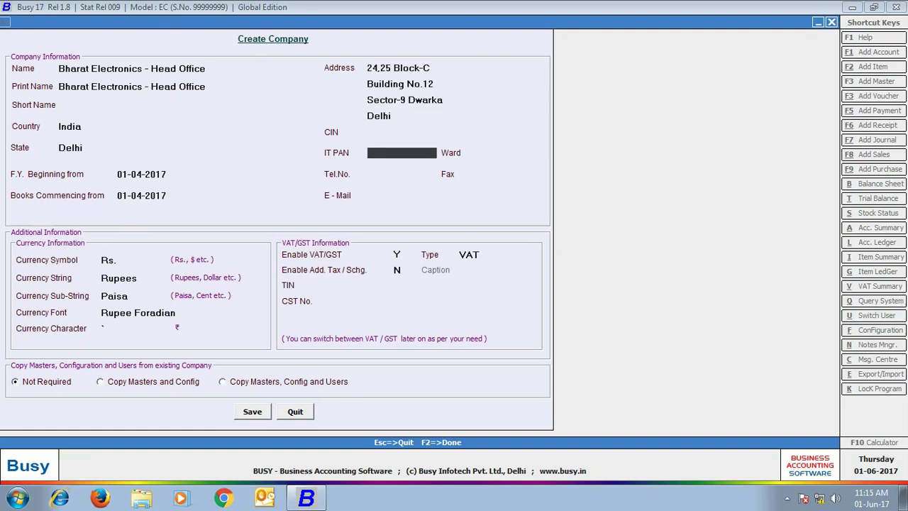
# Step: Enter the VAT TIN and save the company information
pyautogui.press('Return')
pyautogui.press('Return')
pyautogui.press('Return')
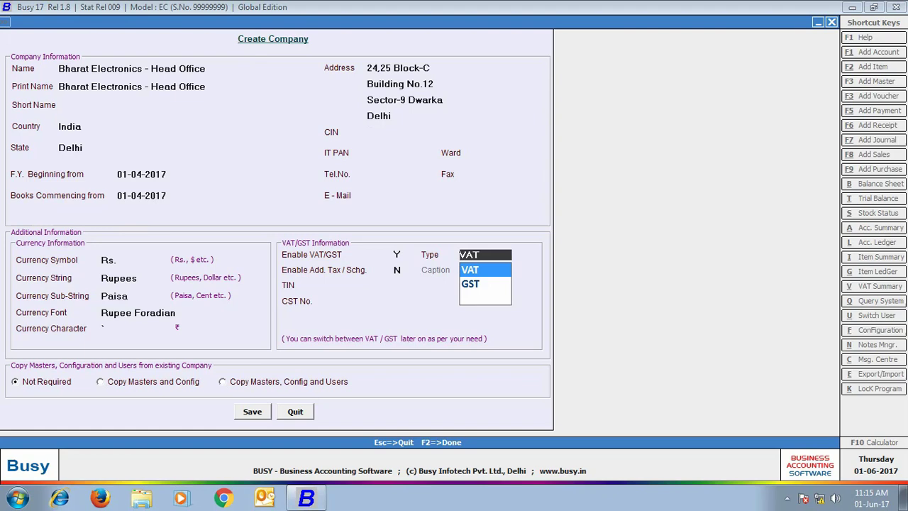
pyautogui.press('Return')
pyautogui.press('Return')
pyautogui.press('Return')
pyautogui.press('Return')
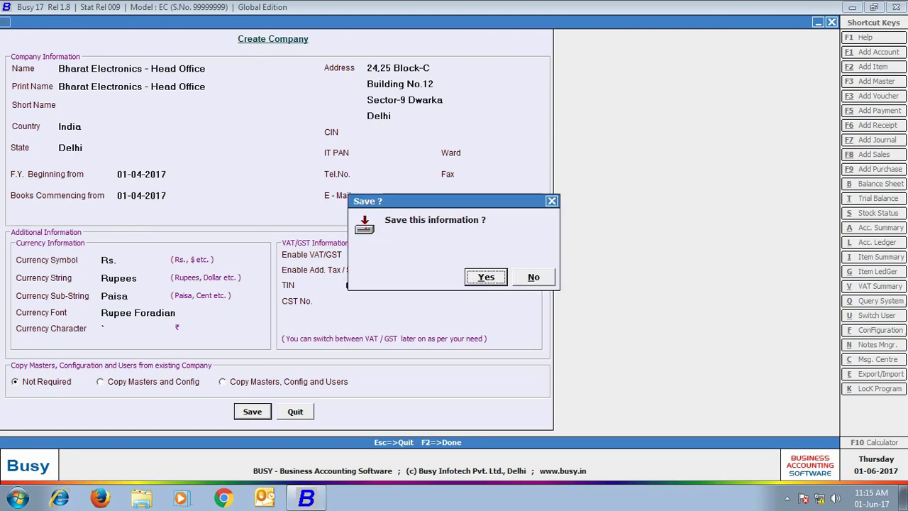
pyautogui.press('Return')
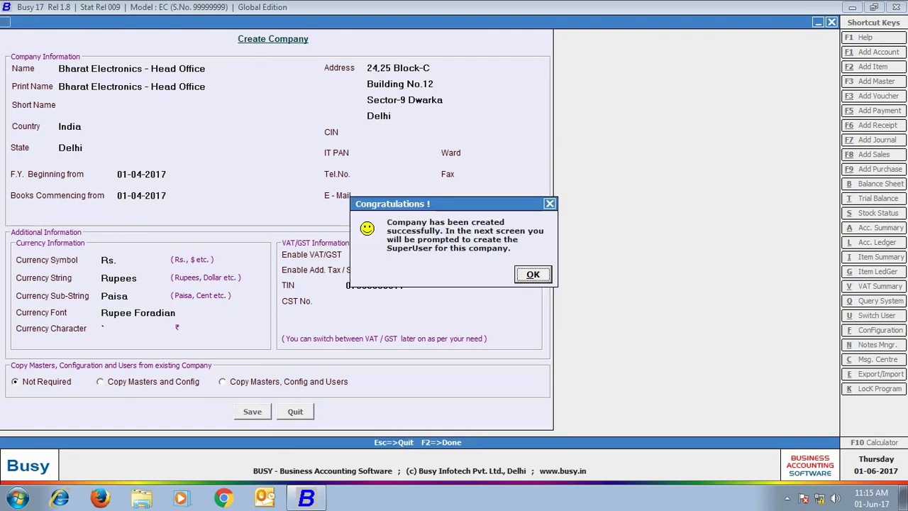
# Step: Create the Admin superuser with its password and save the login
pyautogui.press('Return')
pyautogui.press('Return')
pyautogui.press('Return')
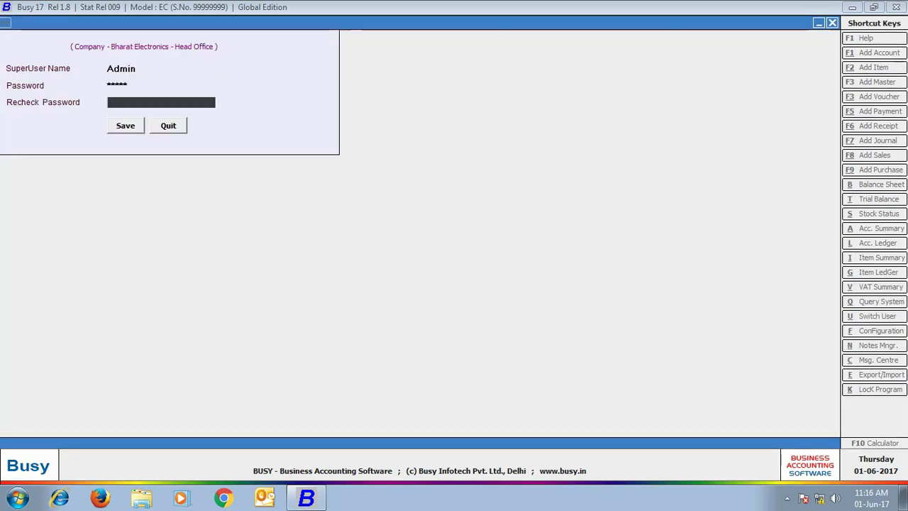
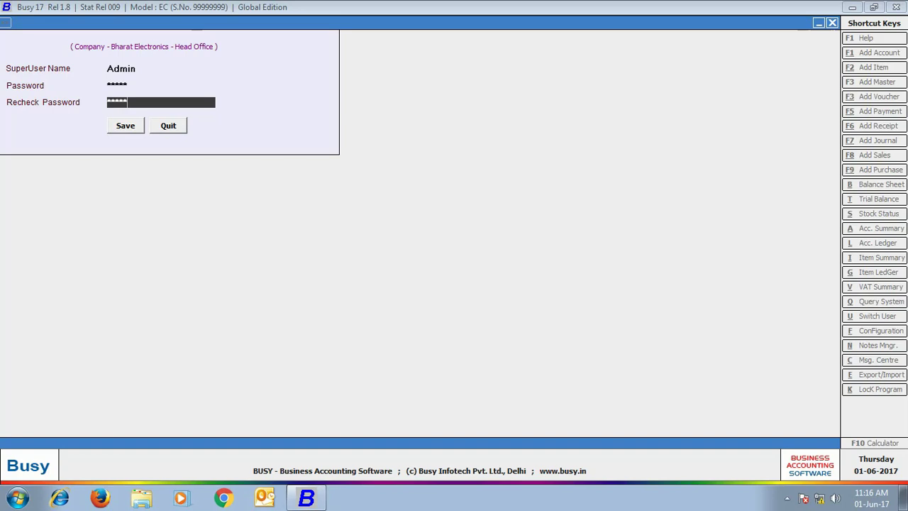
pyautogui.press('Return')
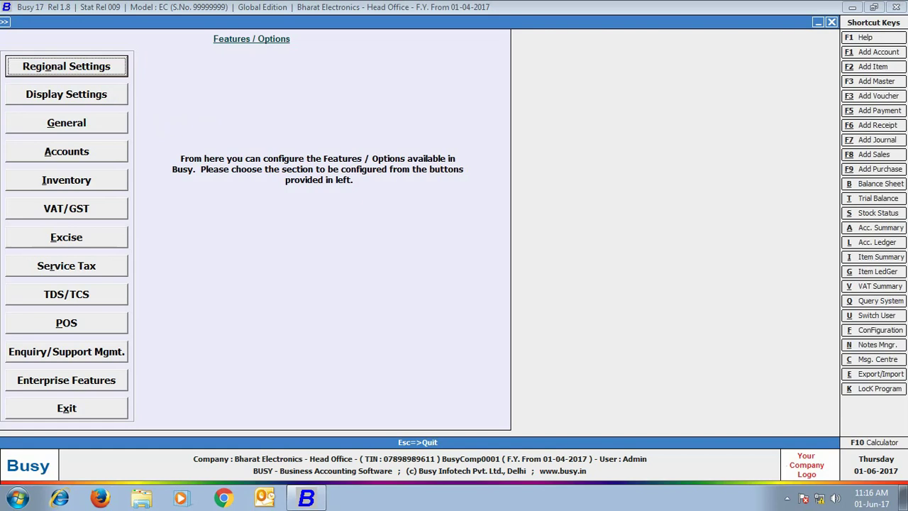
# Step: In Enterprise Features set Enable Multi Branch Details to Y and go to Branch Details
pyautogui.click(66, 380)
pyautogui.press('Return')
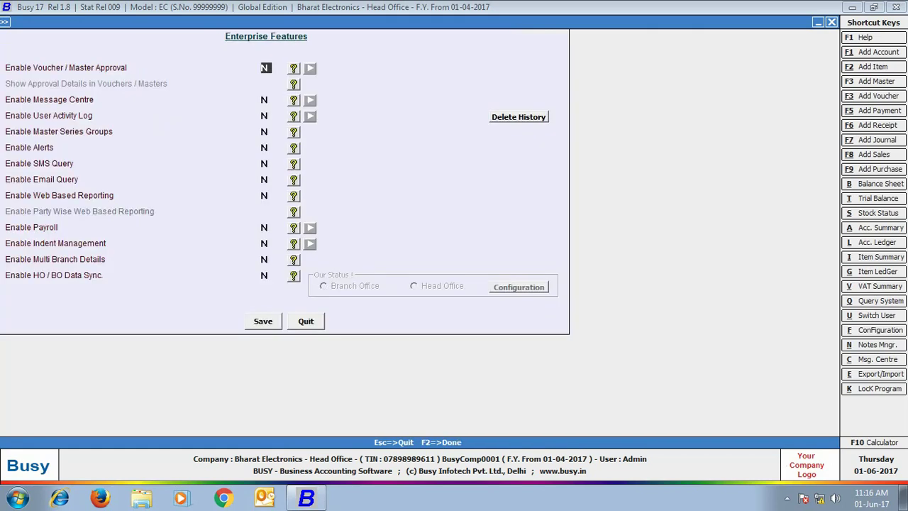
pyautogui.click(264, 259)
pyautogui.write('Y')
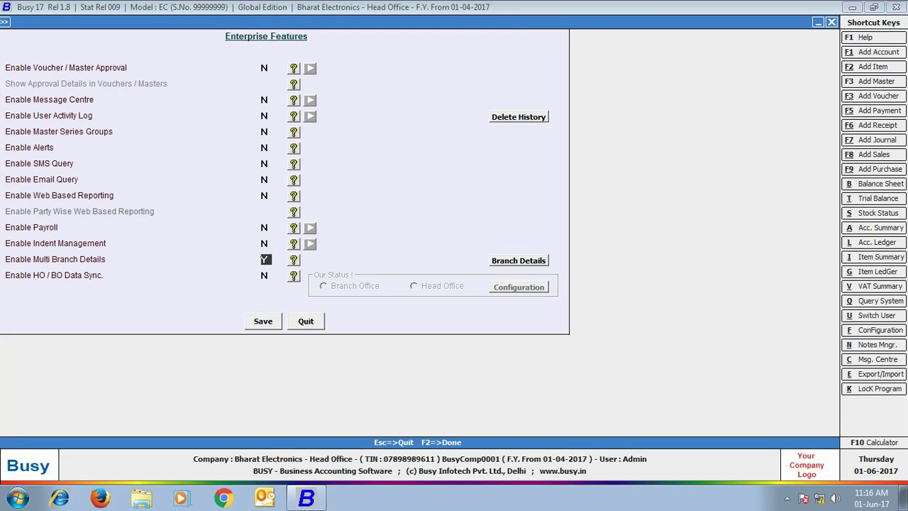
pyautogui.press('Return')
pyautogui.press('Return')
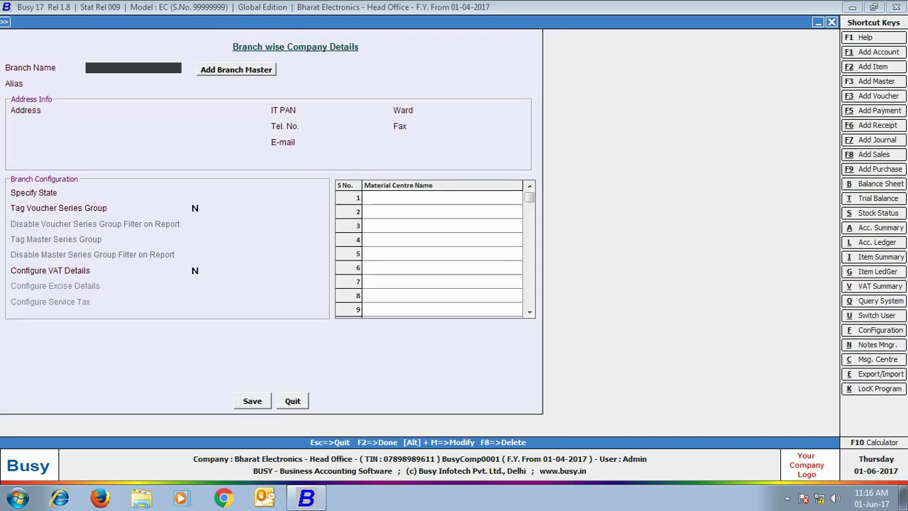
# Step: Add a Rajasthan branch master with its own voucher series, user and material centre
pyautogui.press('F3')
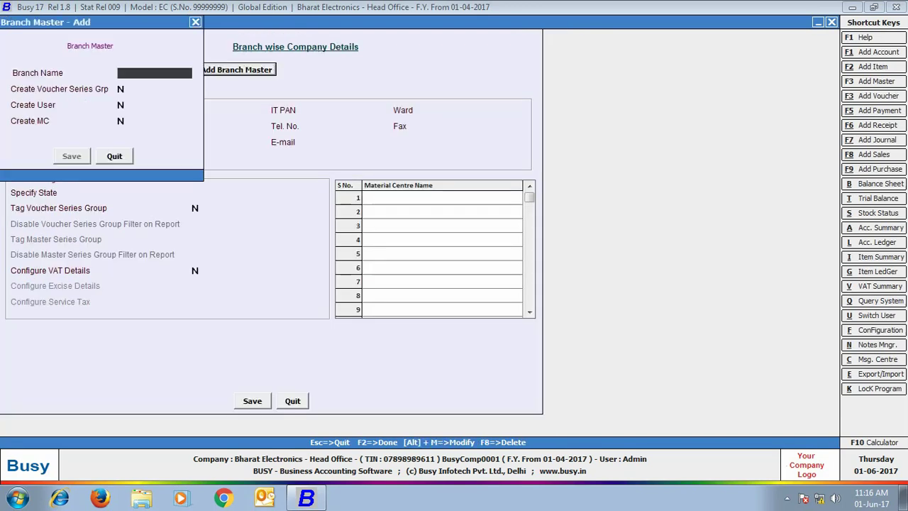
pyautogui.write('Rajasthan')
pyautogui.press('Return')
pyautogui.write('Y')
pyautogui.press('Return')
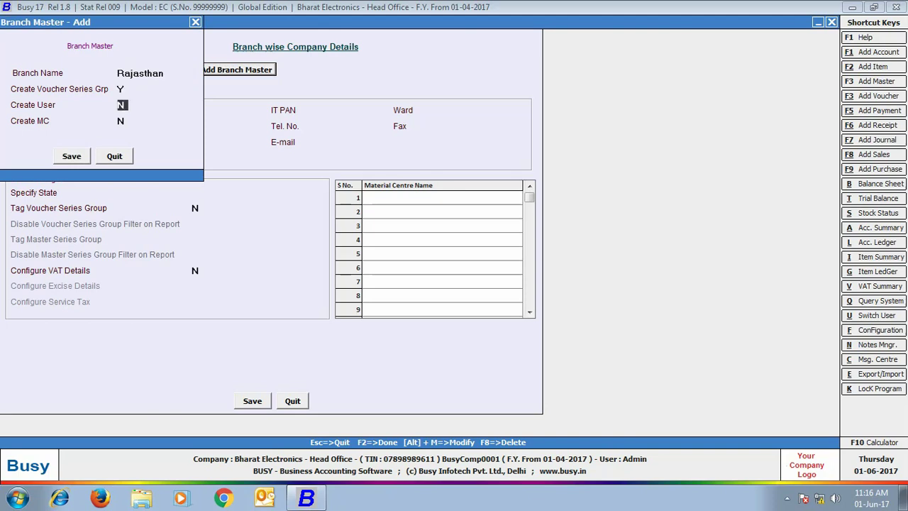
pyautogui.write('Y')
pyautogui.press('Return')
pyautogui.write('Y')
pyautogui.press('Return')
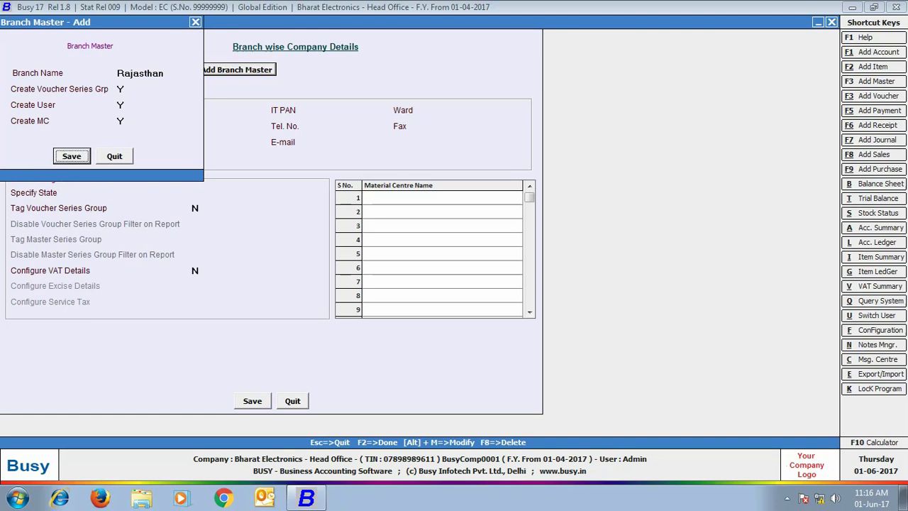
# Step: Give the branch its Jaipur address and state Rajasthan, then save and close the form
pyautogui.press('Return')
pyautogui.press('Return')
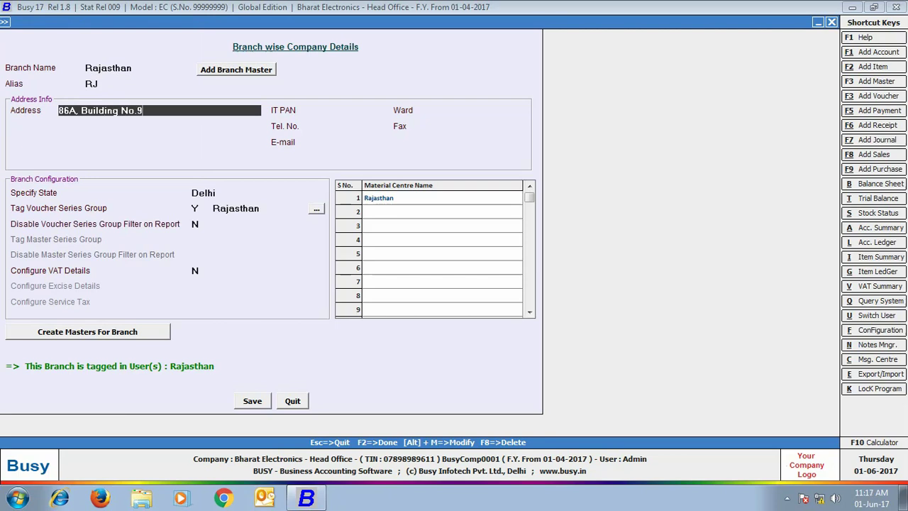
pyautogui.press('Return')
pyautogui.press('Return')
pyautogui.press('Return')
pyautogui.press('Return')
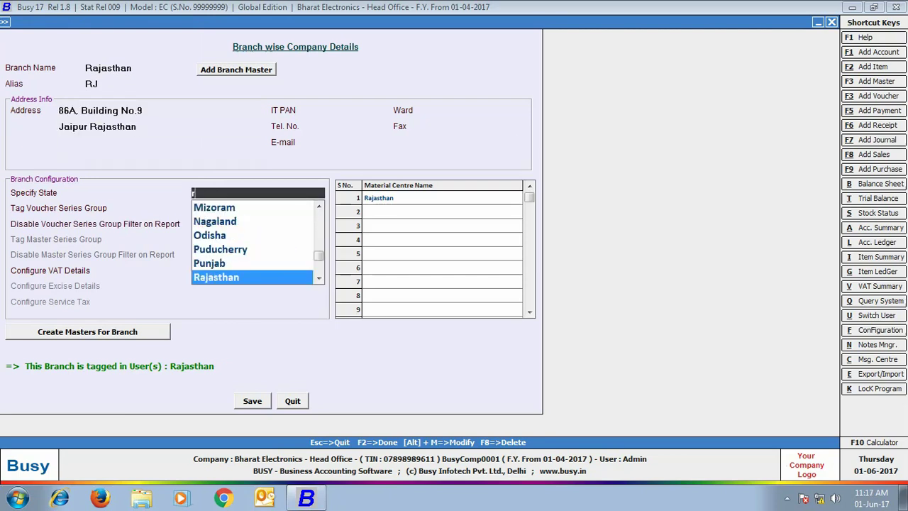
pyautogui.write('ra')
pyautogui.press('Return')
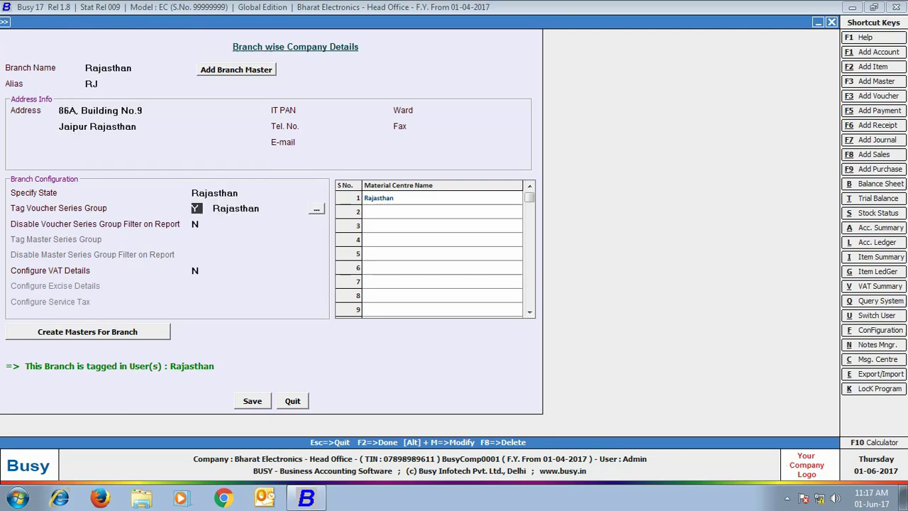
pyautogui.press('Return')
pyautogui.press('Return')
pyautogui.press('F2')
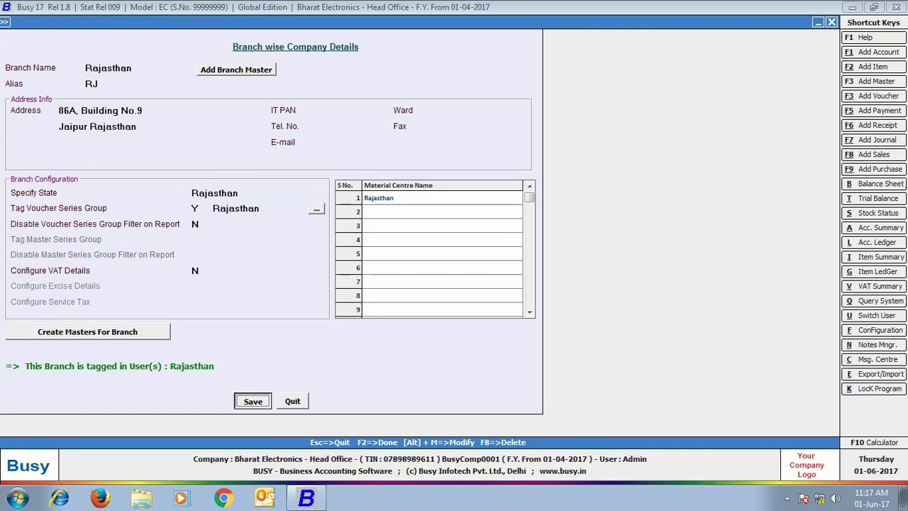
pyautogui.press('Return')
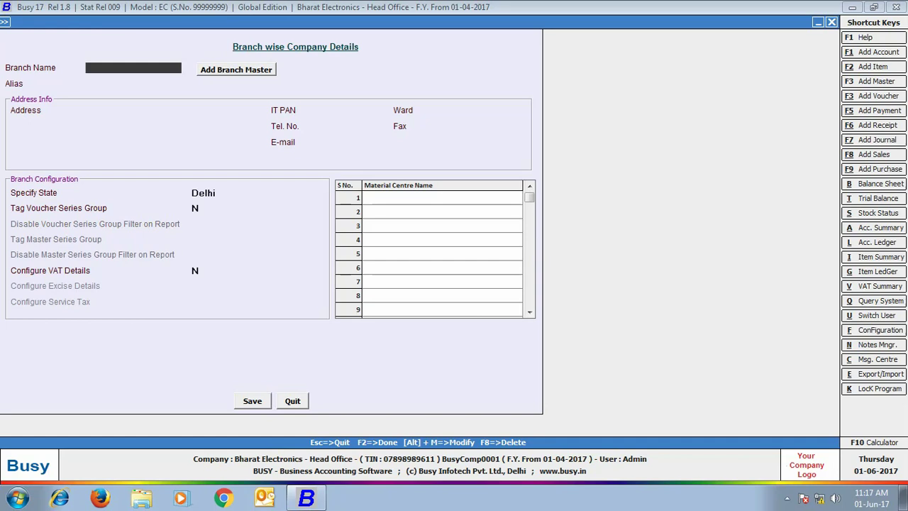
pyautogui.press('Escape')
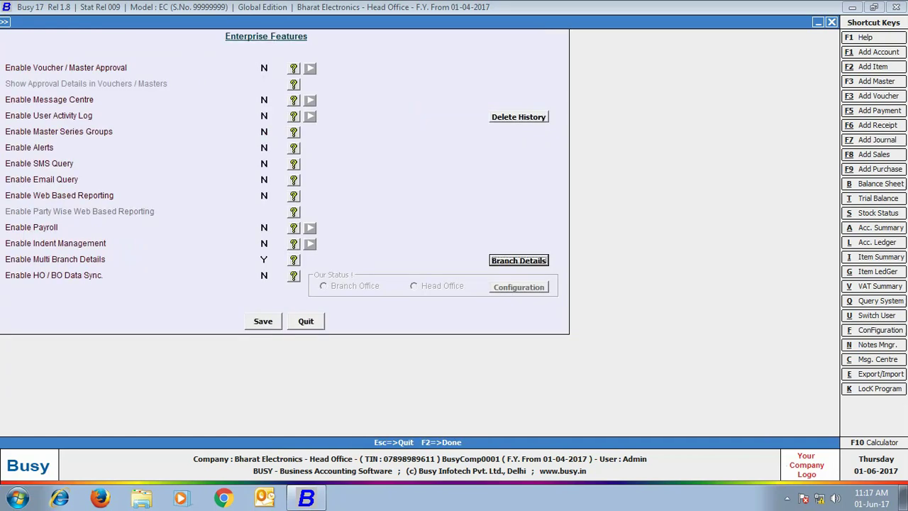
# Step: Enable HO / BO Data Sync with Head Office status and open its Configuration
pyautogui.press('Return')
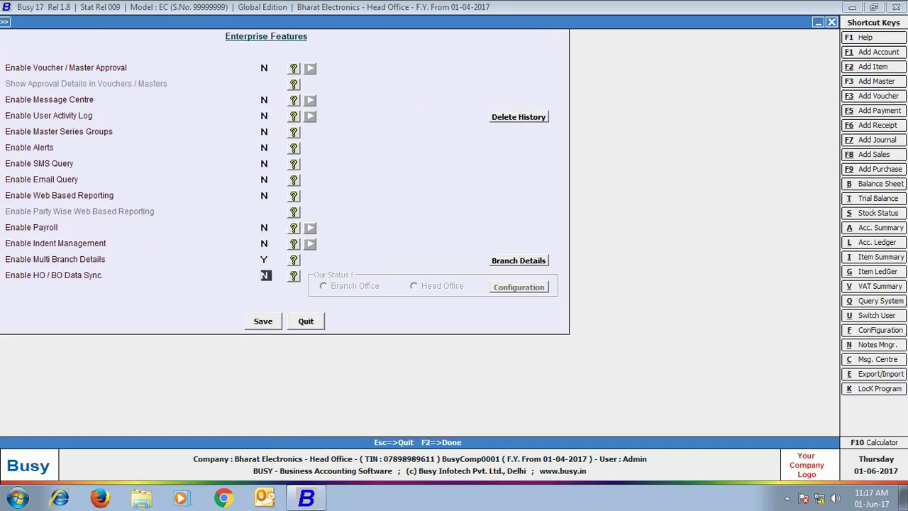
pyautogui.write('Y')
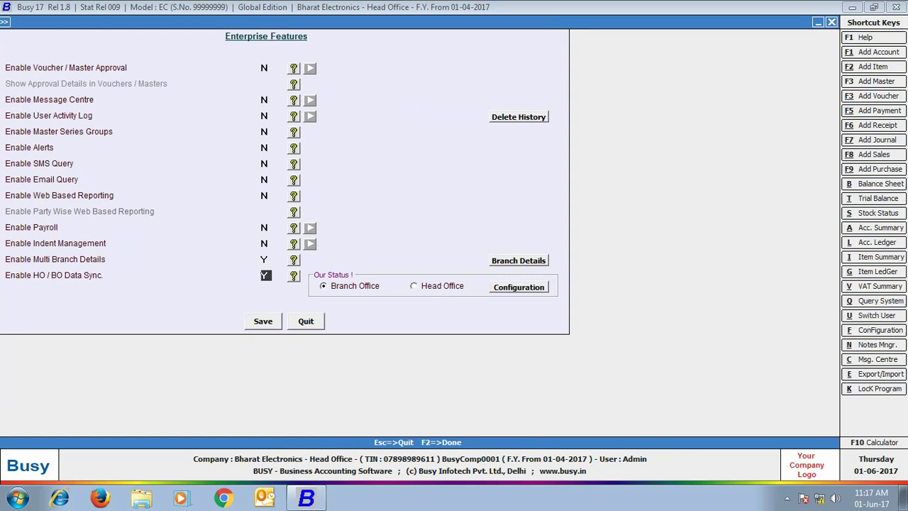
pyautogui.click(442, 285)
pyautogui.press('Tab')
pyautogui.press('Return')
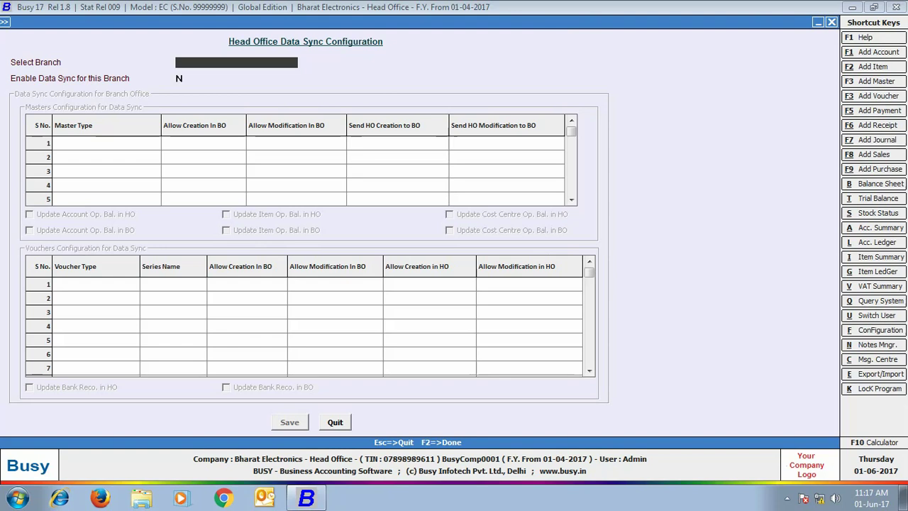
# Step: Select Rajasthan as the branch, enable its sync and keep the Account master settings
pyautogui.write('ra')
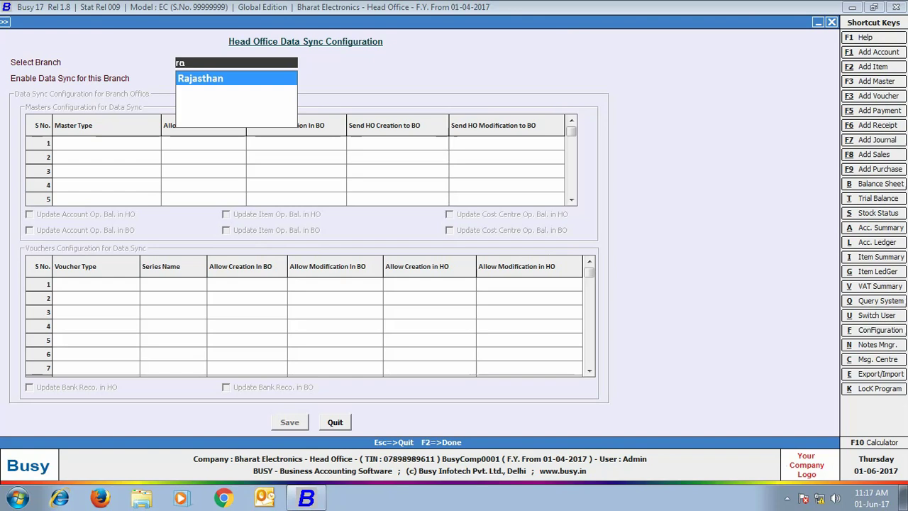
pyautogui.press('Return')
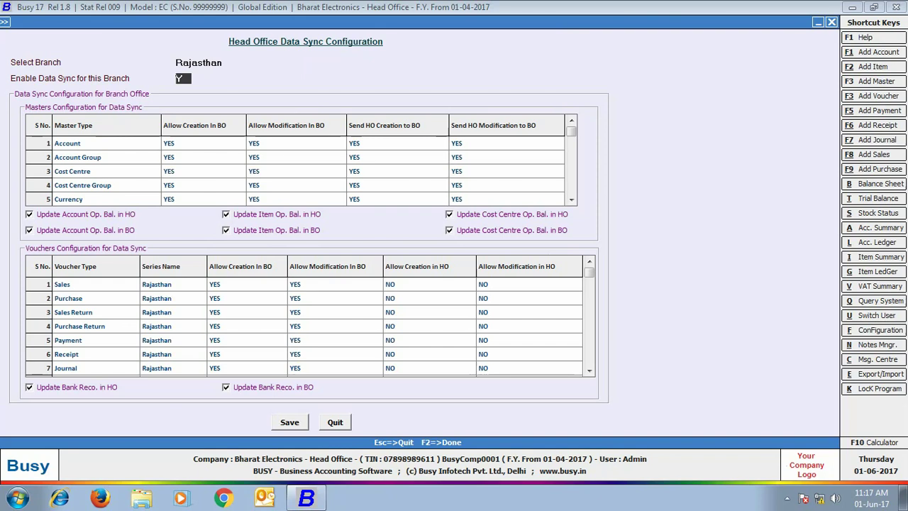
pyautogui.press('Return')
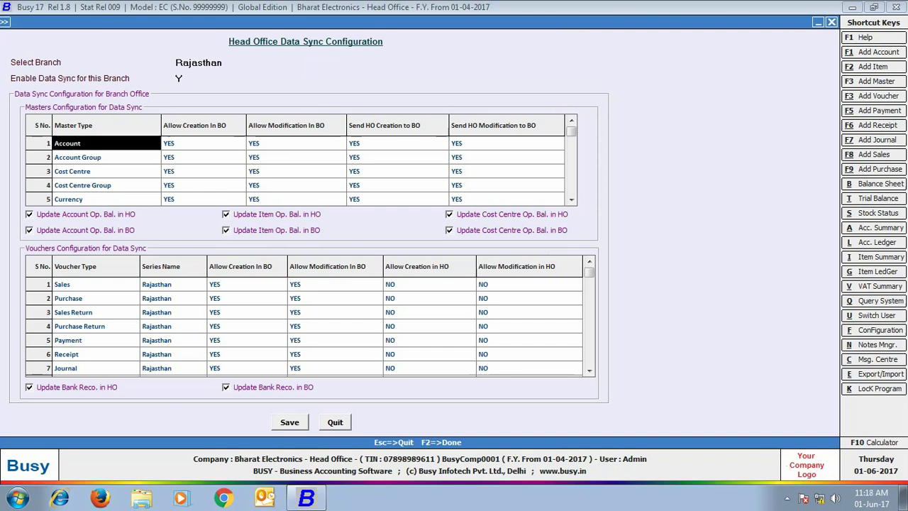
pyautogui.press('Return')
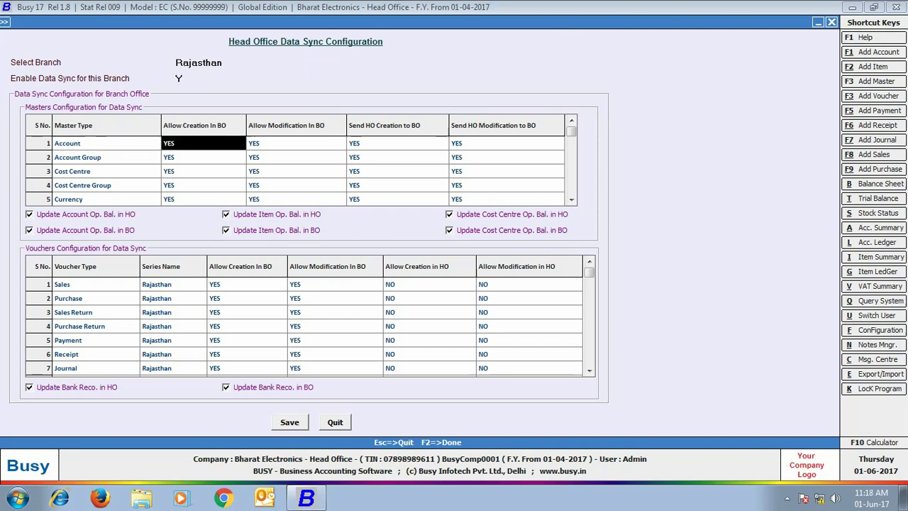
pyautogui.press('Return')
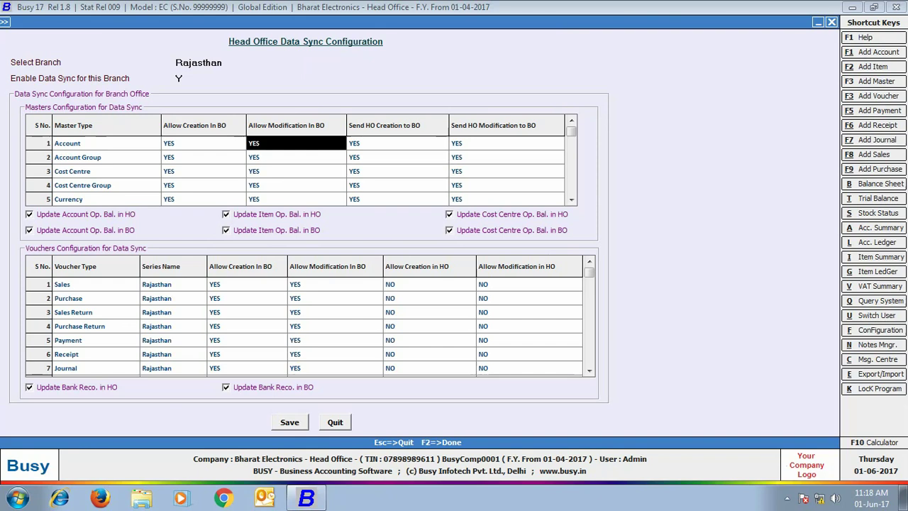
pyautogui.press('Return')
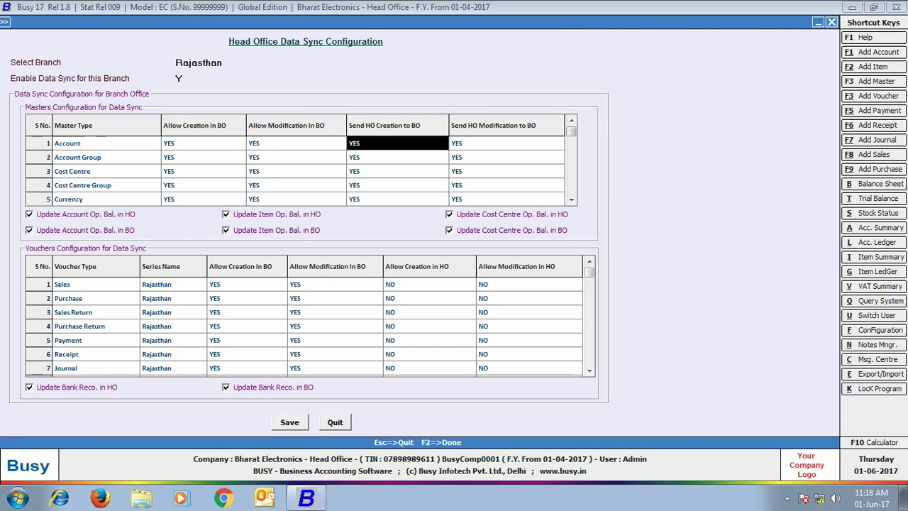
pyautogui.press('Return')
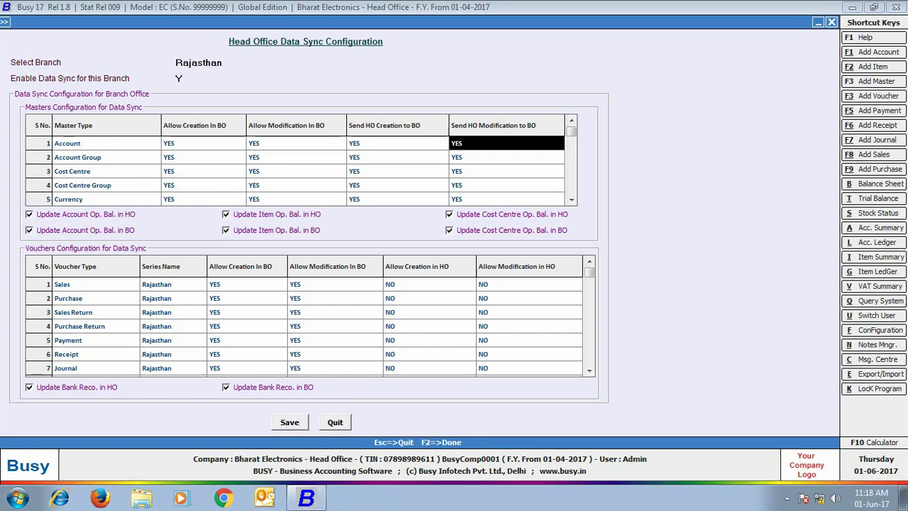
# Step: Set Sales vouchers to YES for Allow Creation and Modification in HO
pyautogui.click(95, 284)
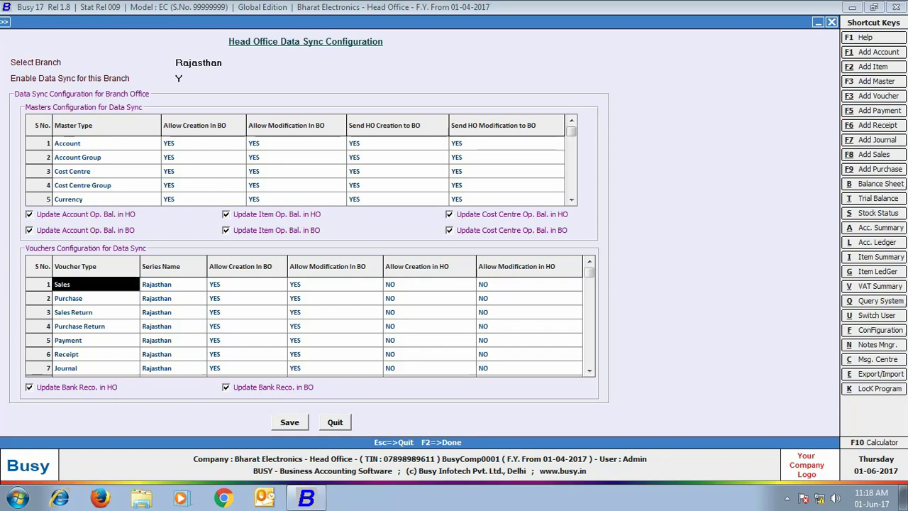
pyautogui.click(156, 283)
pyautogui.click(239, 284)
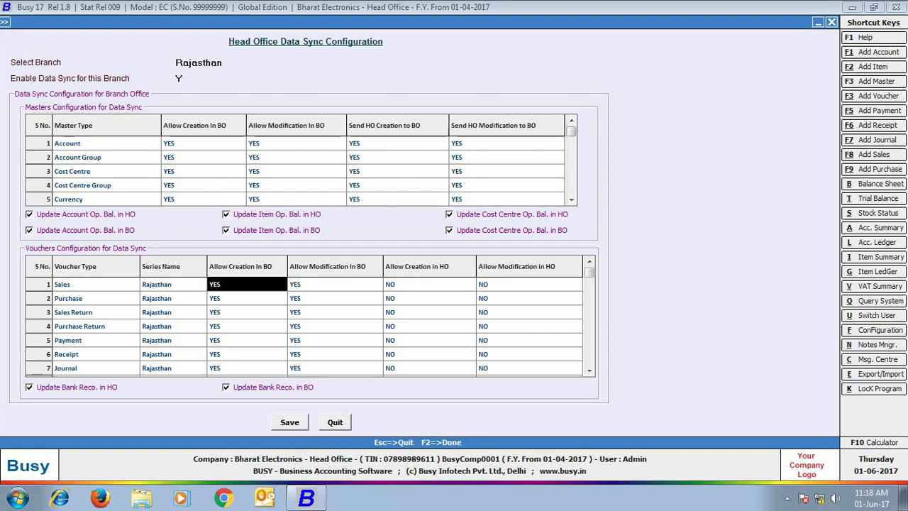
pyautogui.click(326, 283)
pyautogui.click(429, 284)
pyautogui.write('yes')
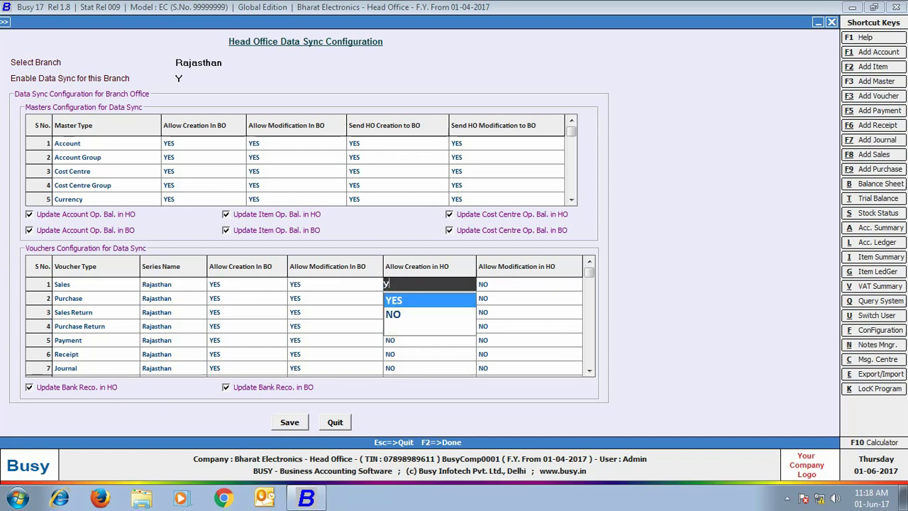
pyautogui.click(529, 283)
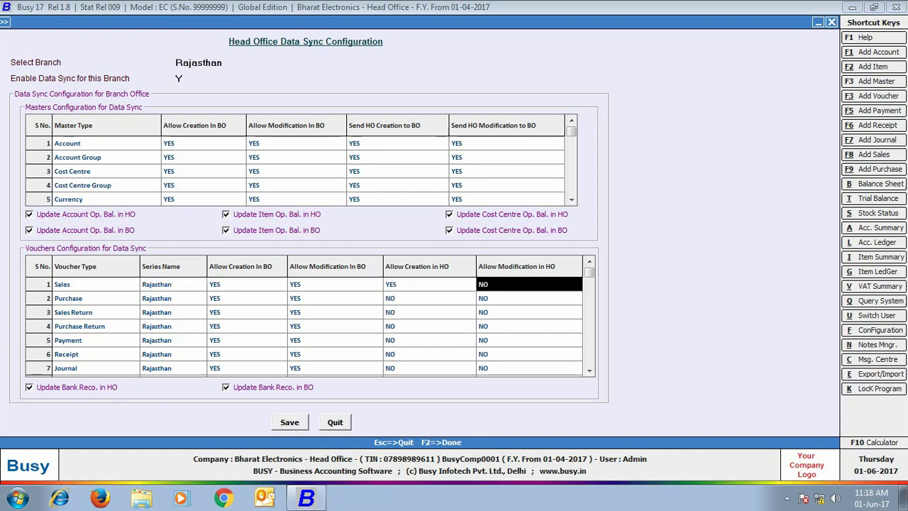
pyautogui.write('yes')
pyautogui.press('Return')
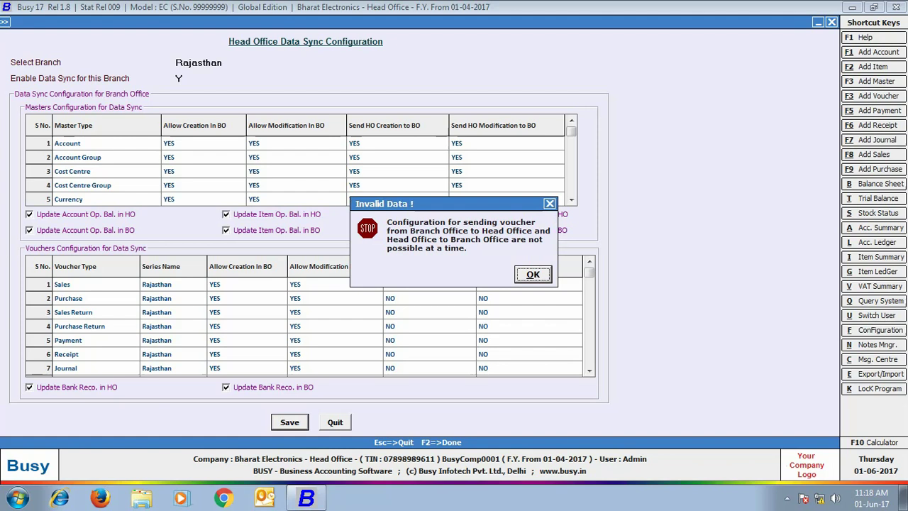
# Step: Dismiss the Invalid Data warning and set Sales' HO creation and modification back to NO
pyautogui.press('Return')
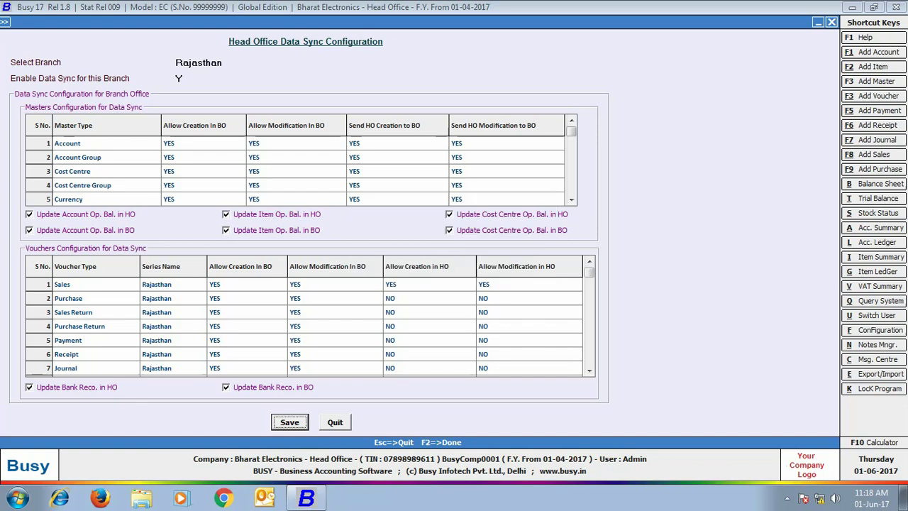
pyautogui.press('Return')
pyautogui.write('no')
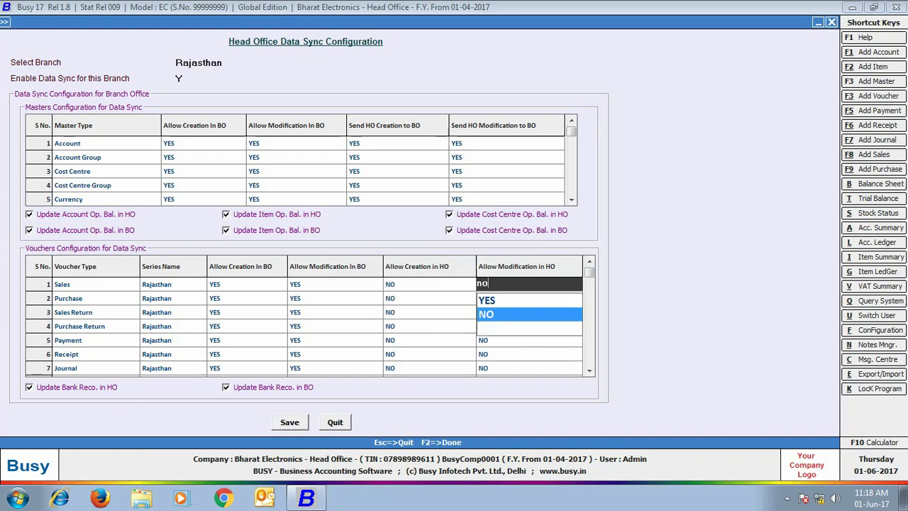
pyautogui.press('Return')
pyautogui.press('Up')
pyautogui.press('Down')
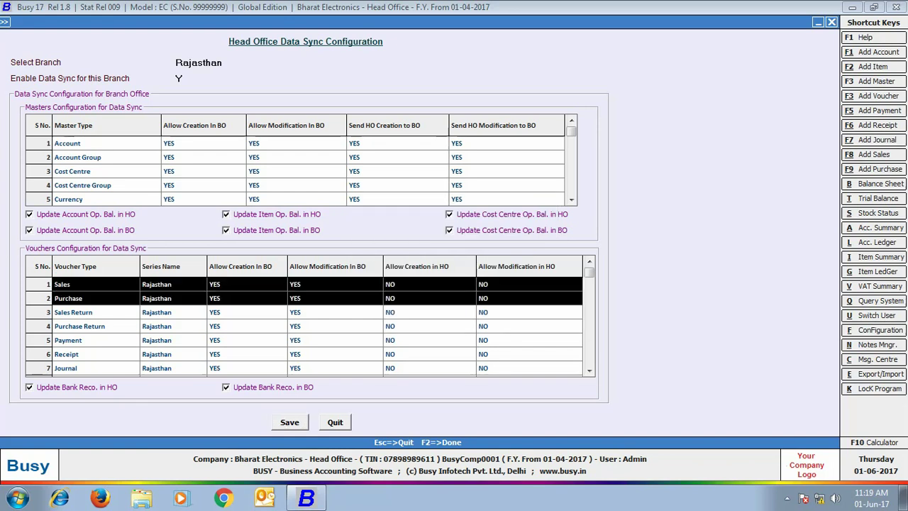
# Step: Make Payment vouchers HO-only: NO for BO creation/modification, YES for HO
pyautogui.click(69, 340)
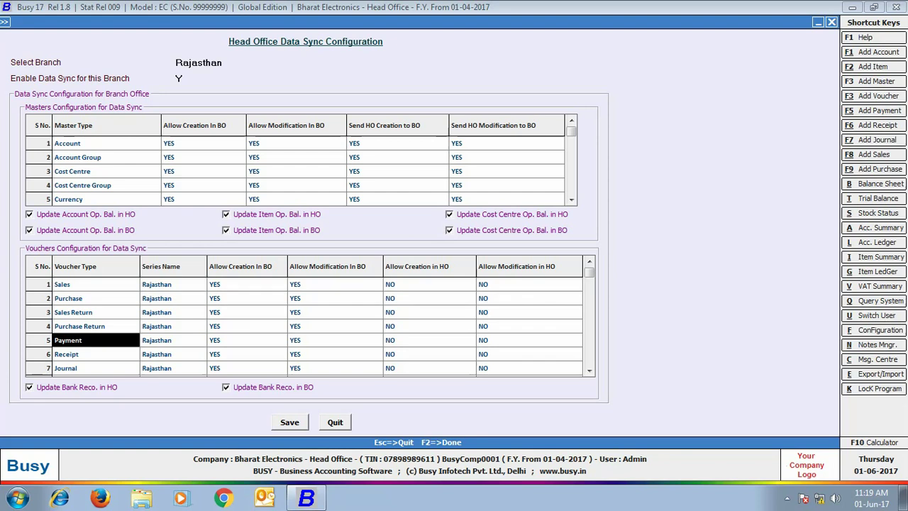
pyautogui.press('Return')
pyautogui.write('no')
pyautogui.press('Return')
pyautogui.write('no')
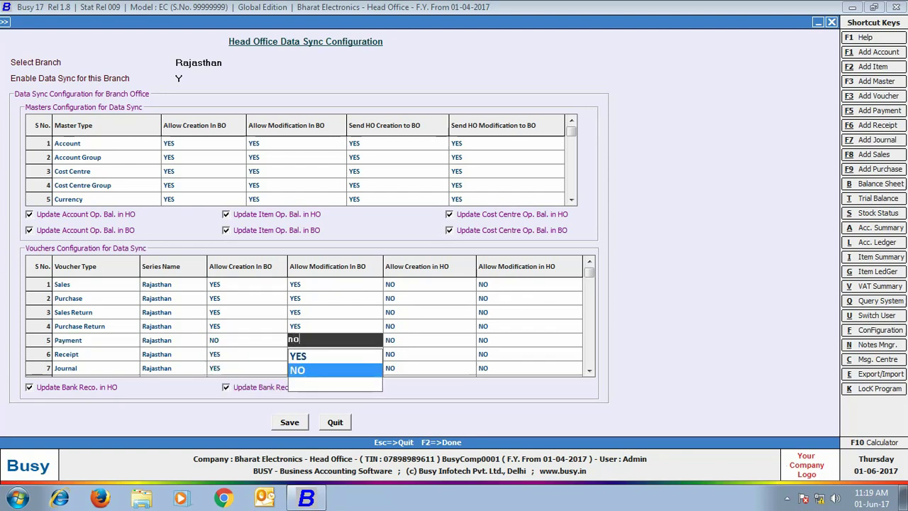
pyautogui.press('Return')
pyautogui.write('yes')
pyautogui.press('Return')
pyautogui.write('yes')
pyautogui.press('Return')
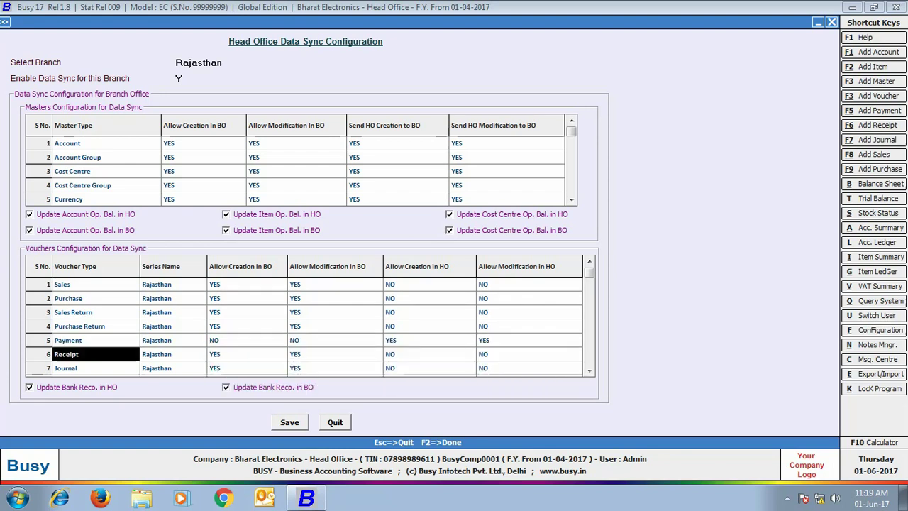
# Step: Make Receipt vouchers HO-only the same way and save the sync configuration
pyautogui.press('Return')
pyautogui.write('no')
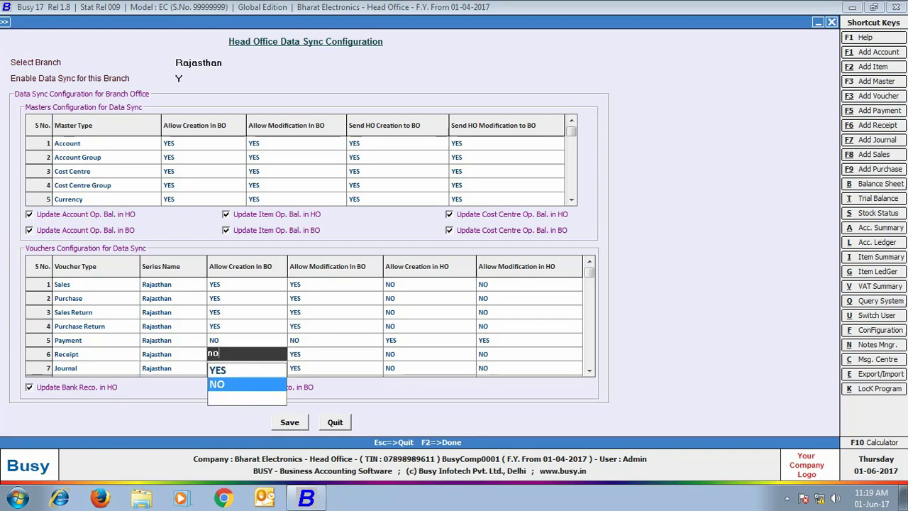
pyautogui.press('Return')
pyautogui.write('no')
pyautogui.press('Return')
pyautogui.write('yes')
pyautogui.press('Return')
pyautogui.write('y')
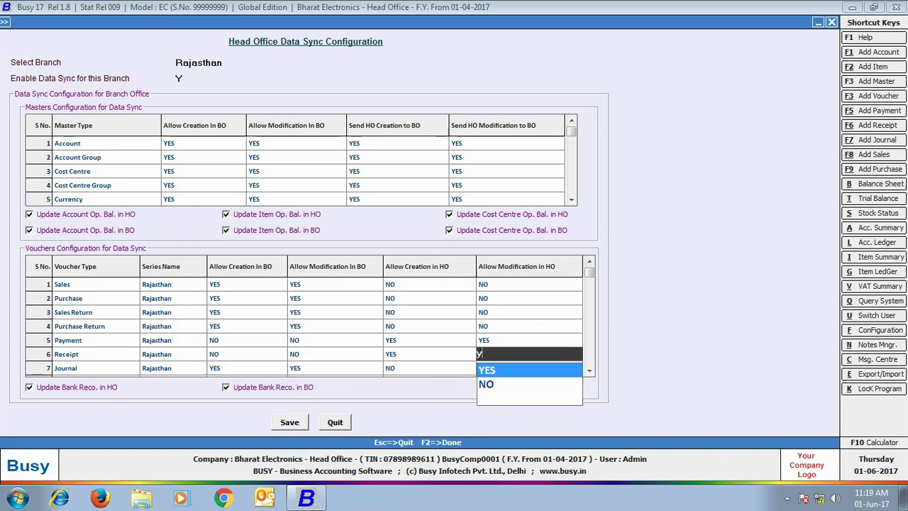
pyautogui.press('Return')
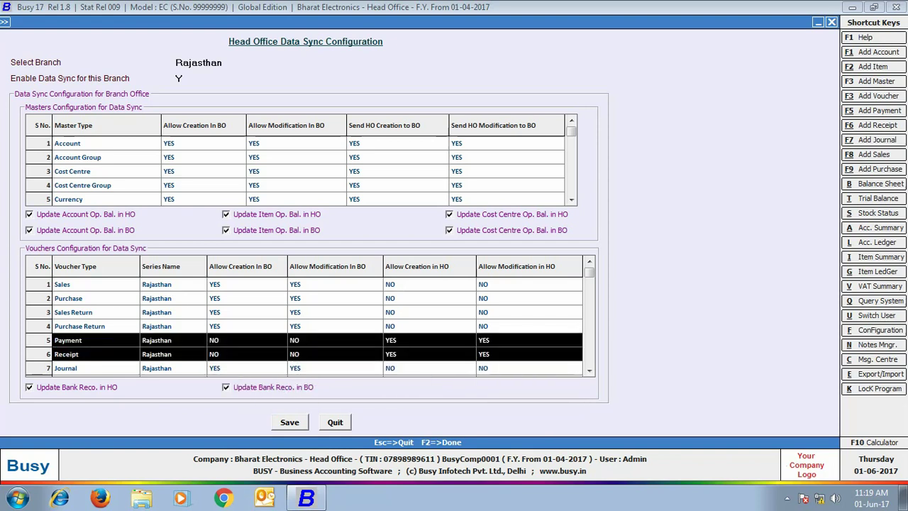
pyautogui.press('F2')
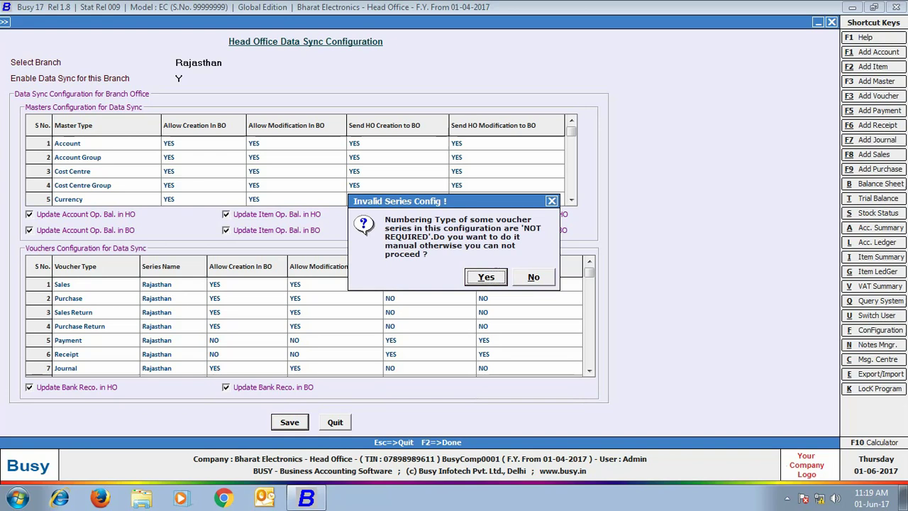
# Step: Confirm and acknowledge saving the Rajasthan sync configuration, then exit to the main menu
pyautogui.press('Return')
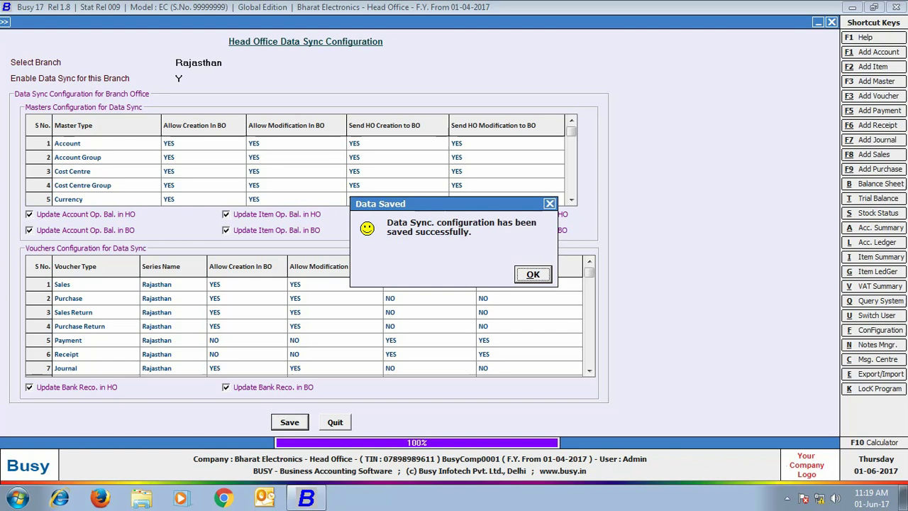
pyautogui.press('Return')
pyautogui.press('Return')
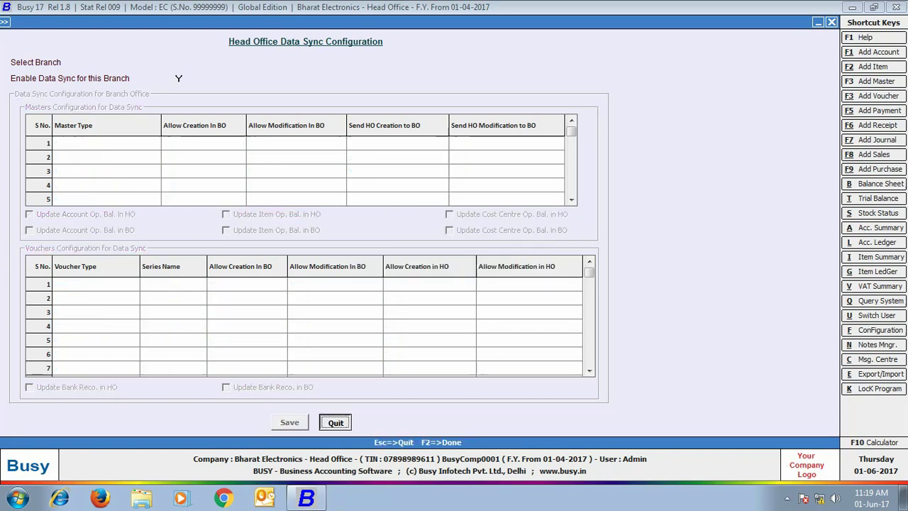
pyautogui.press('Escape')
pyautogui.press('Escape')
pyautogui.press('Return')
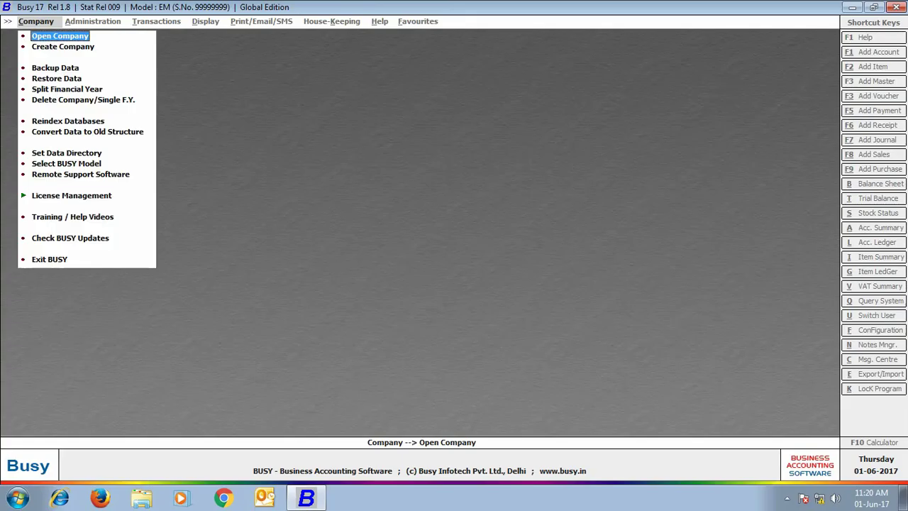
# Step: Create a new company 'Bharat Electronics - Rajasthan Branch' with state Rajasthan
pyautogui.press('Down')
pyautogui.press('Return')
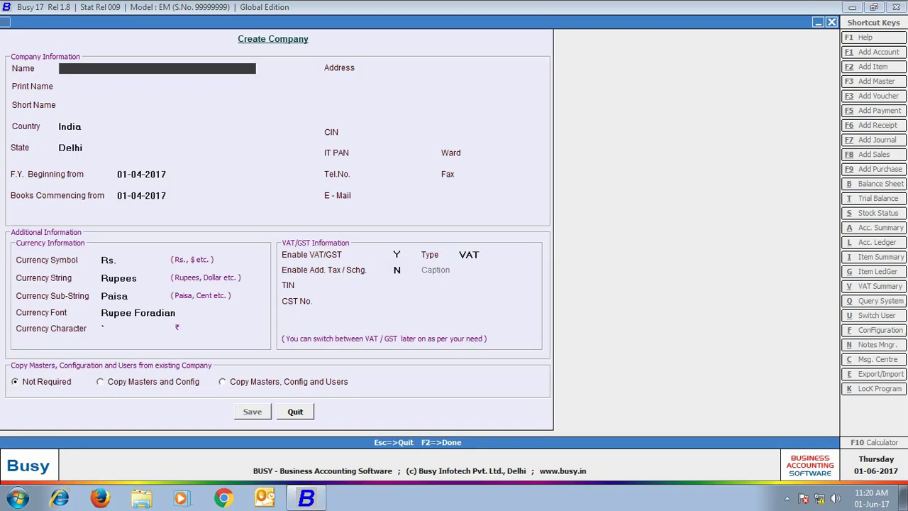
pyautogui.write('Bharat Electronics - Rajasthan Branch')
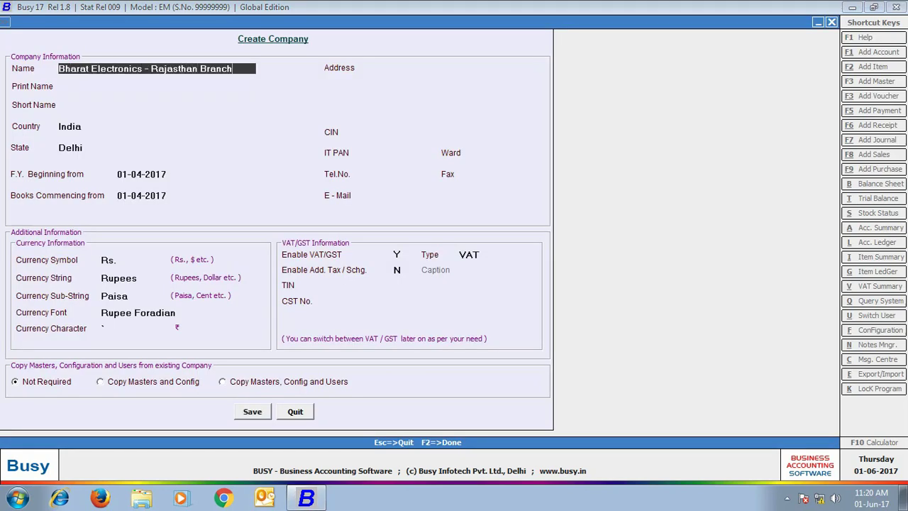
pyautogui.press('Return')
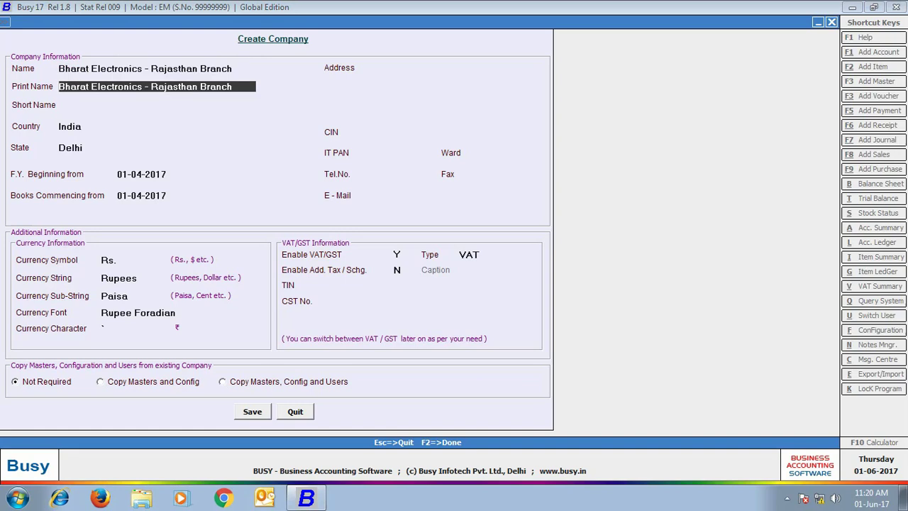
pyautogui.press('Return')
pyautogui.press('Return')
pyautogui.press('Return')
pyautogui.write('ra')
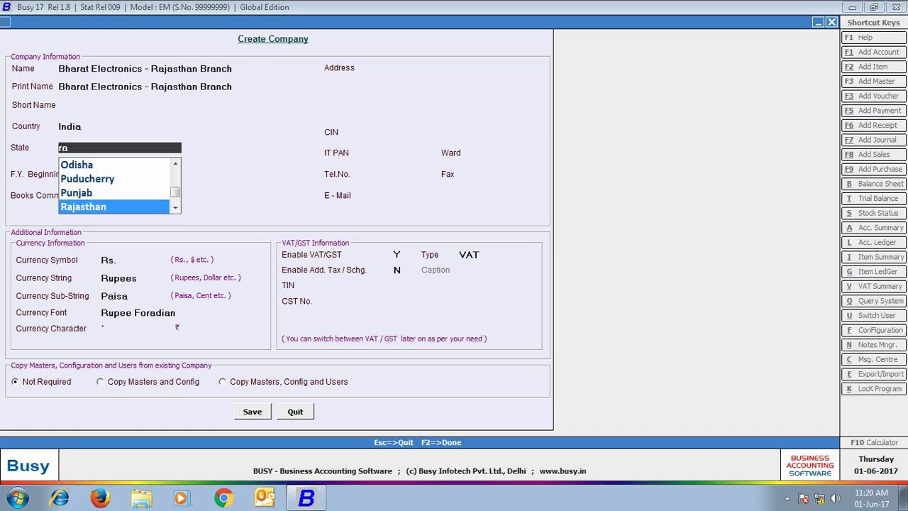
pyautogui.press('Return')
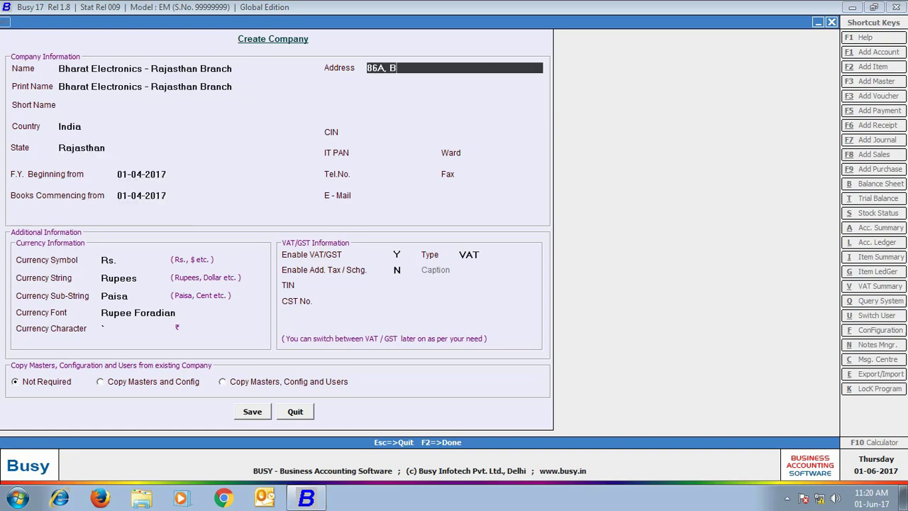
# Step: Enter the company's Jaipur address and TIN, then save the company
pyautogui.press('Return')
pyautogui.press('Return')
pyautogui.press('Return')
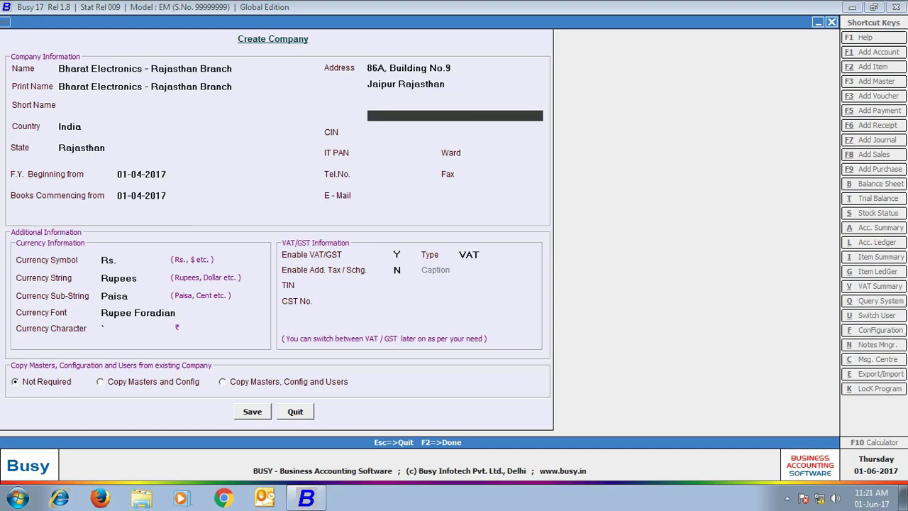
pyautogui.press('Return')
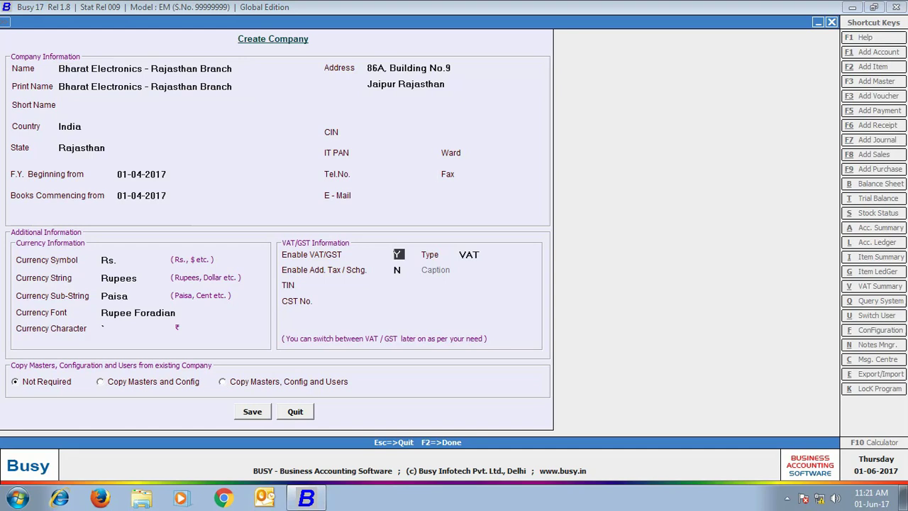
pyautogui.press('Return')
pyautogui.press('Return')
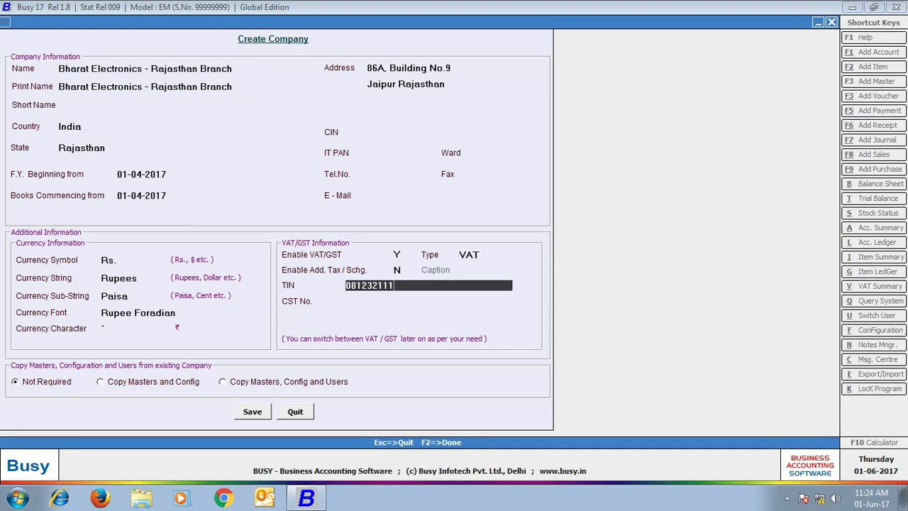
pyautogui.press('F2')
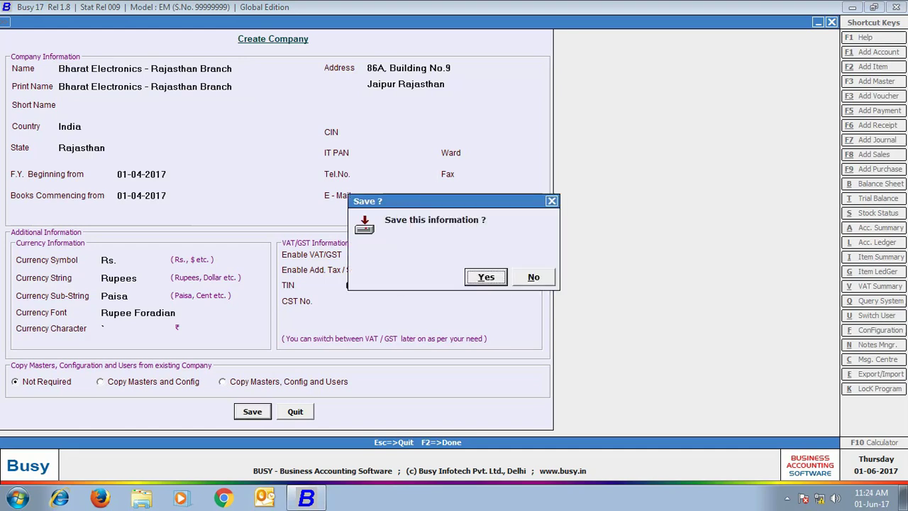
pyautogui.press('Return')
# Step: Create the superuser 'Rajasthan' with a password and save the login
pyautogui.press('Return')
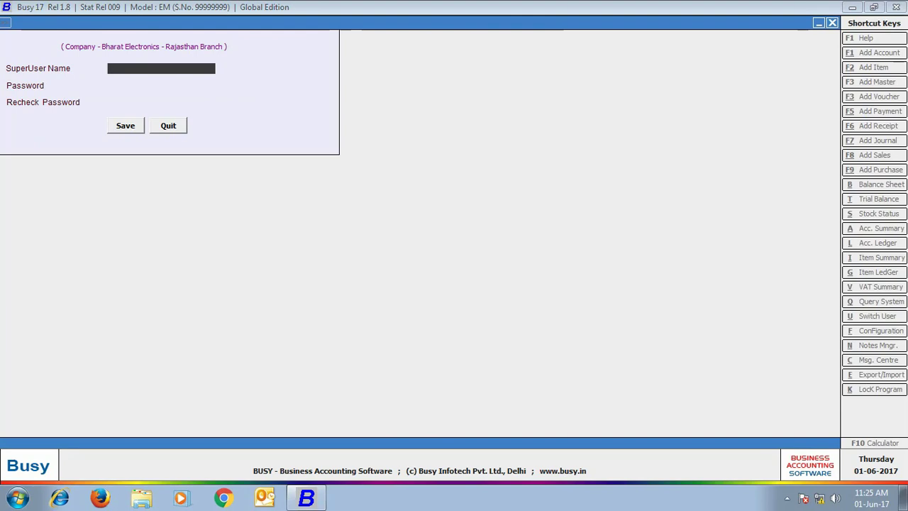
pyautogui.write('Rajasthan')
pyautogui.press('Return')
pyautogui.write('*********')
pyautogui.press('Return')
pyautogui.write('*********')
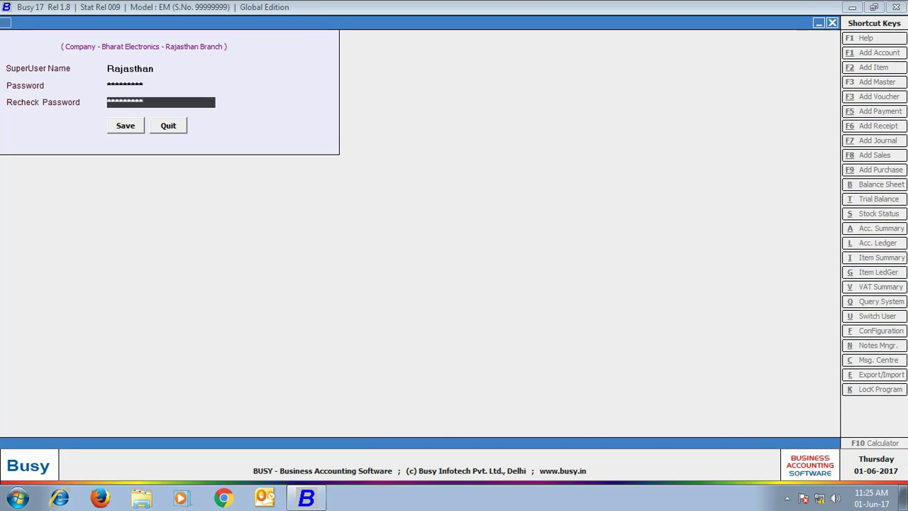
pyautogui.press('Return')
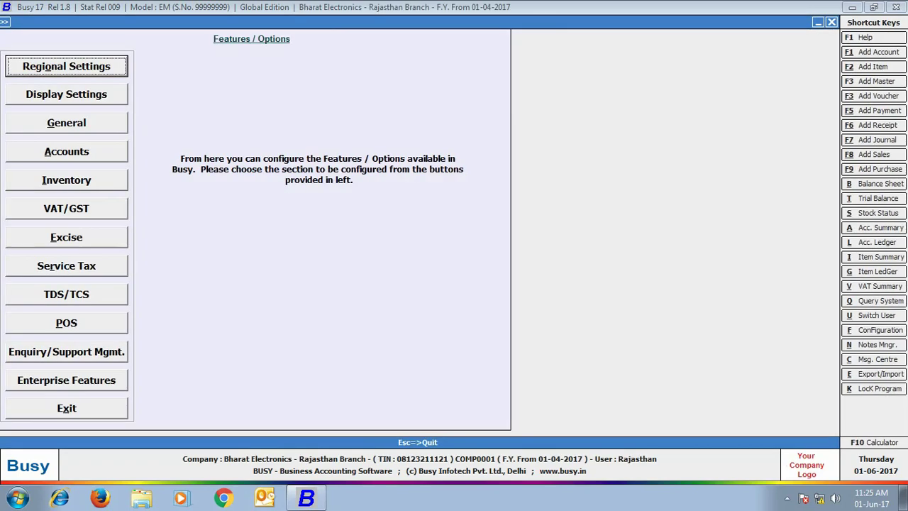
pyautogui.click(66, 379)
# Step: Enable HO / BO Data Sync as Branch Office and open its sync configuration
pyautogui.press('Return')
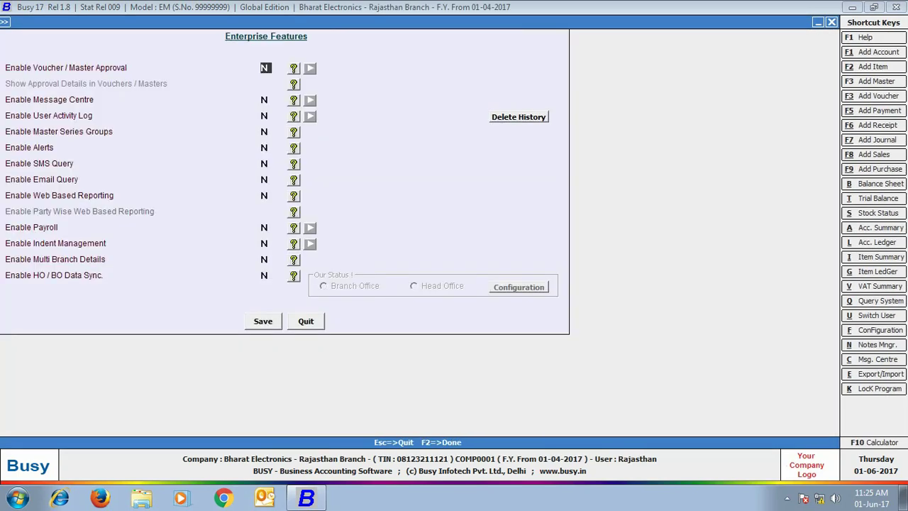
pyautogui.click(266, 276)
pyautogui.press('y')
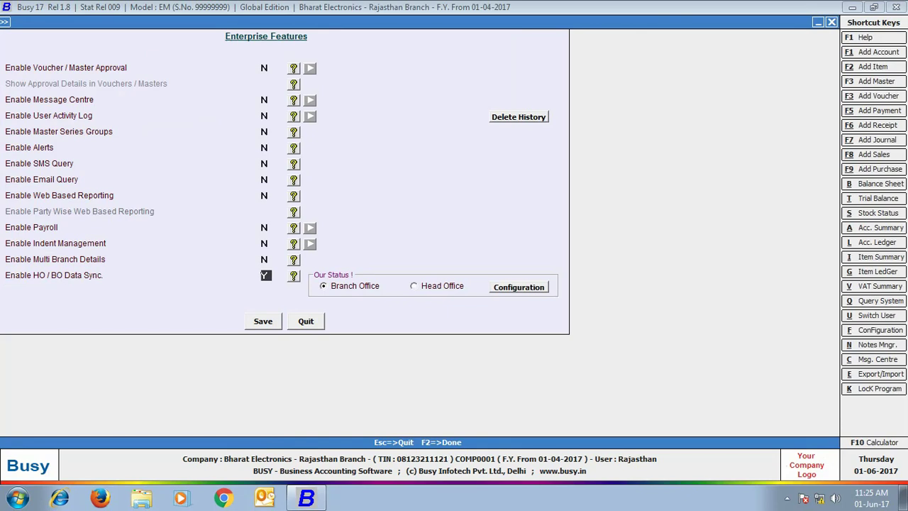
pyautogui.press('Return')
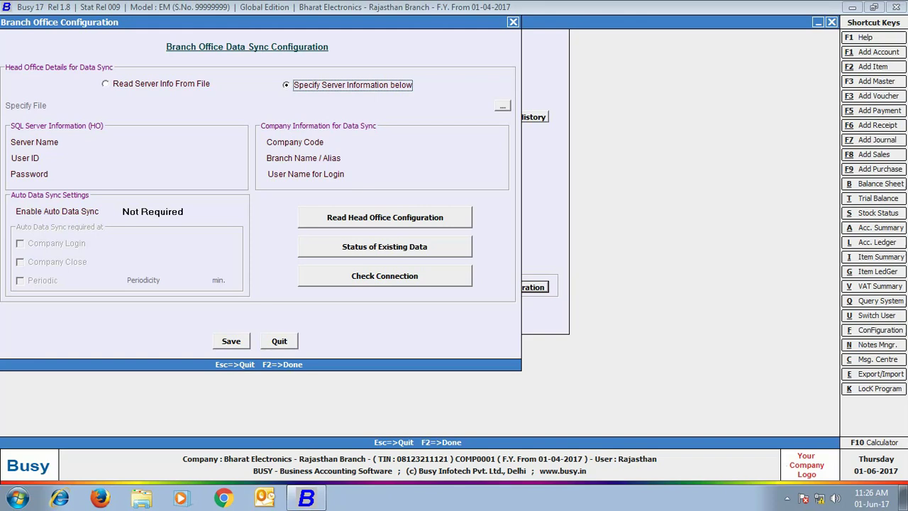
pyautogui.click(183, 142)
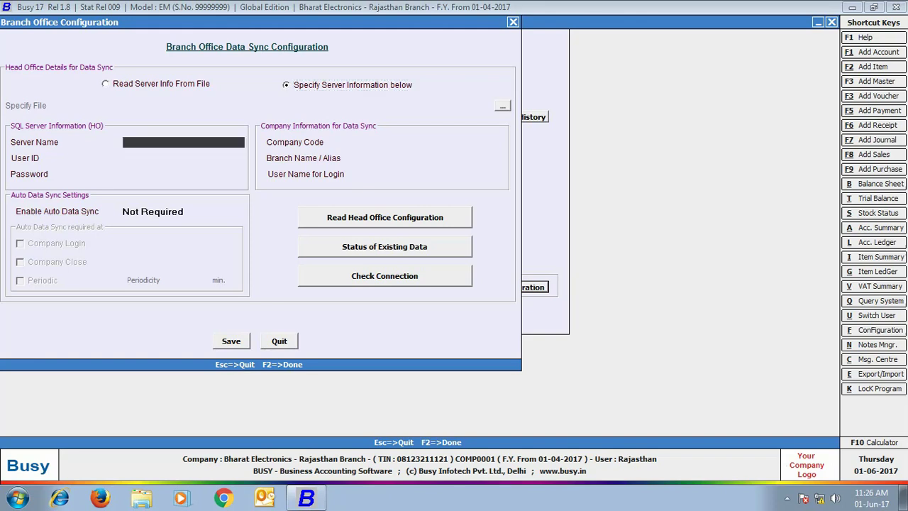
# Step: Enter server 192.168.0.47, the SQL user ID and password, company code COMP0001, and branch Rajasthan
pyautogui.write('192.168.0.47')
pyautogui.press('Return')
pyautogui.write('SA')
pyautogui.press('Return')
pyautogui.write('****')
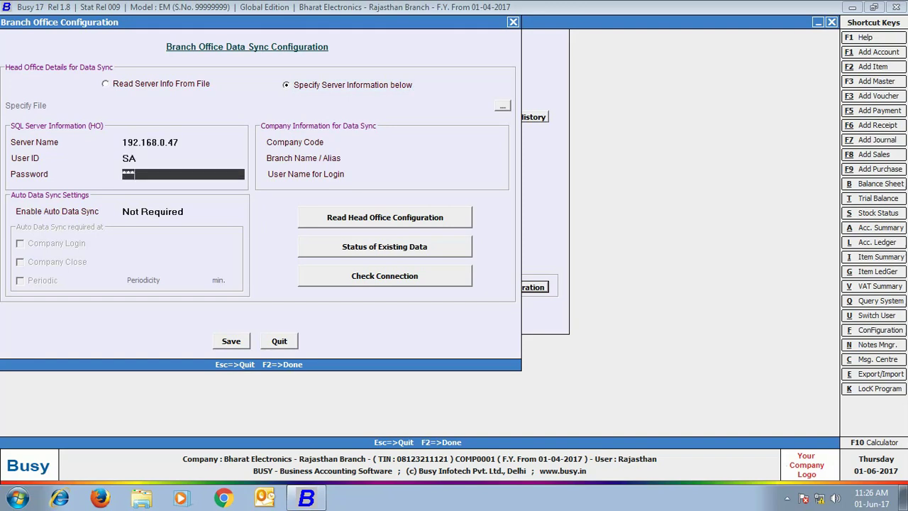
pyautogui.press('Return')
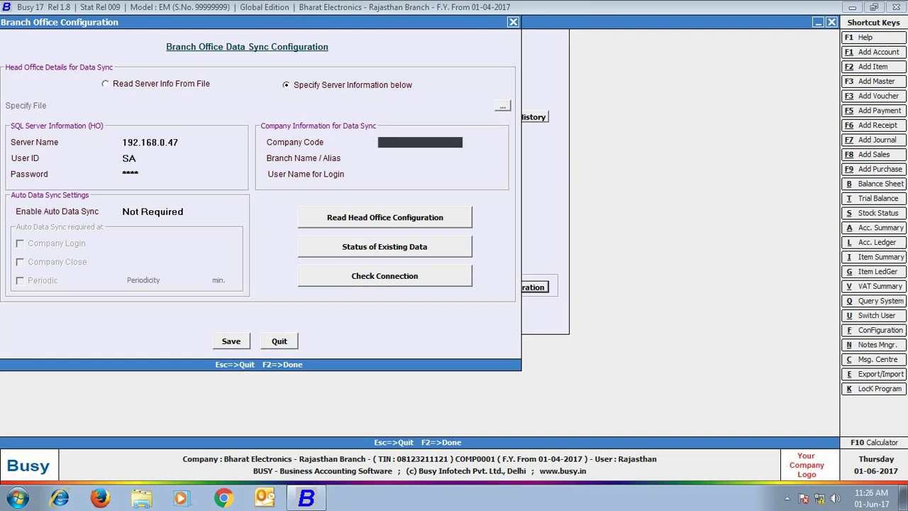
pyautogui.write('COMP0001')
pyautogui.click(440, 157)
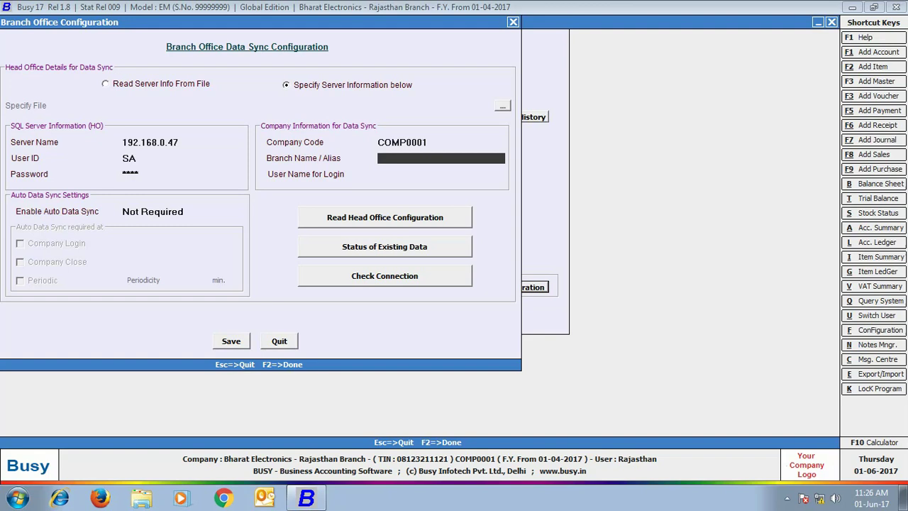
pyautogui.write('Rajasthan')
pyautogui.press('Return')
pyautogui.write('Rajasthan')
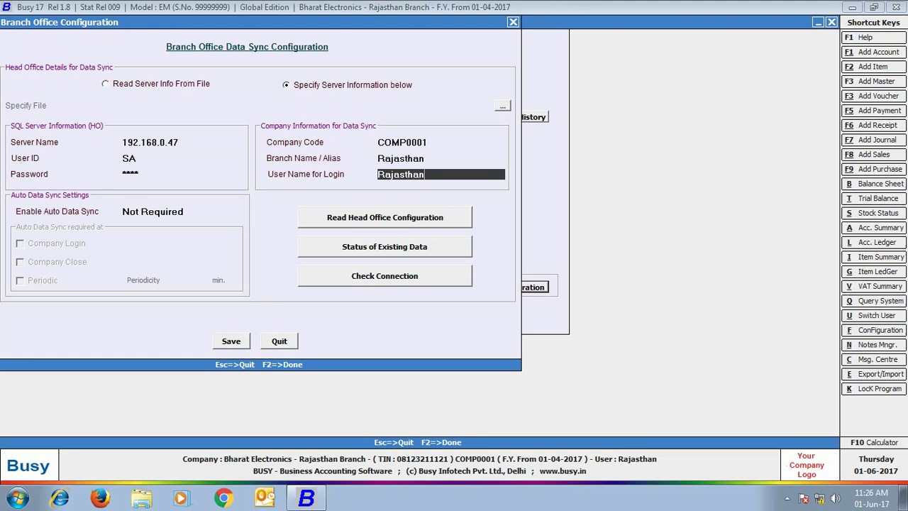
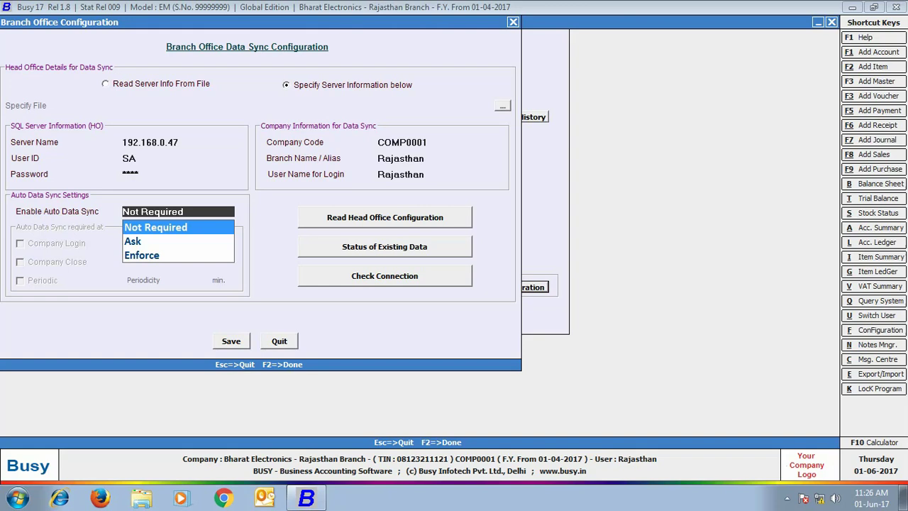
# Step: Keep auto sync Not Required, create the head office material centre and voucher series, and skip the log
pyautogui.press('Return')
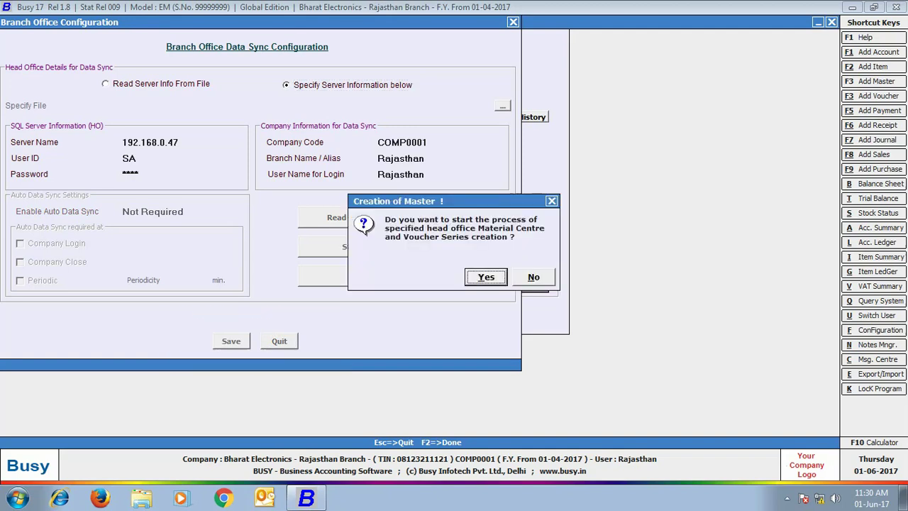
pyautogui.press('Return')
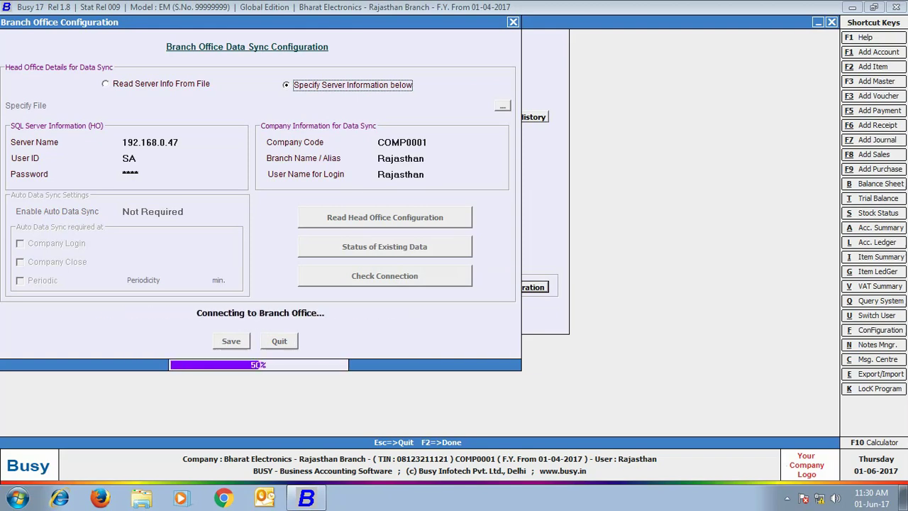
pyautogui.press('Return')
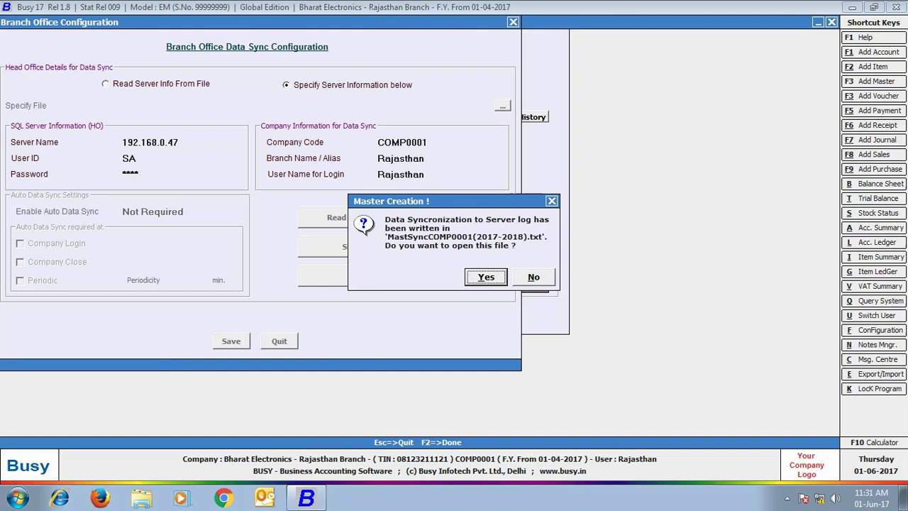
pyautogui.press('Right')
pyautogui.press('Return')
pyautogui.press('Escape')
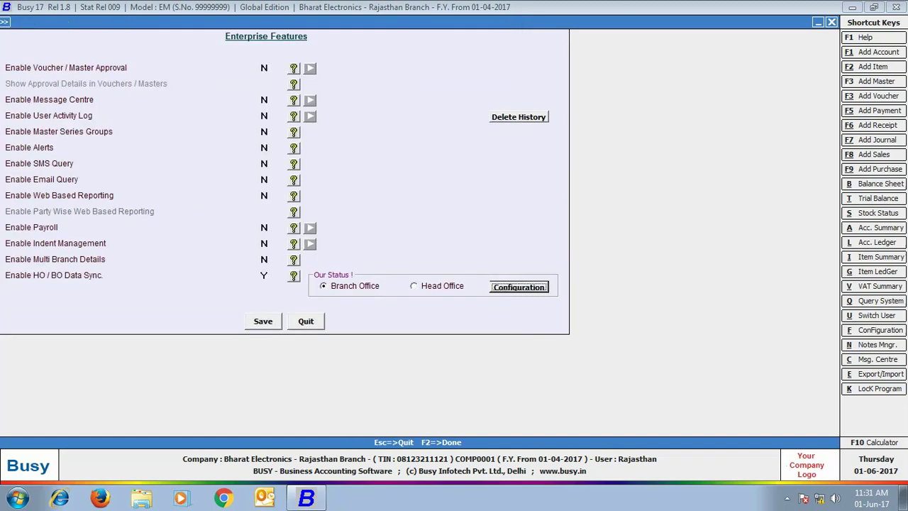
# Step: Open the Bharat Electronics - Head Office company and log in as Admin
pyautogui.press('Escape')
pyautogui.press('Escape')
pyautogui.press('Escape')
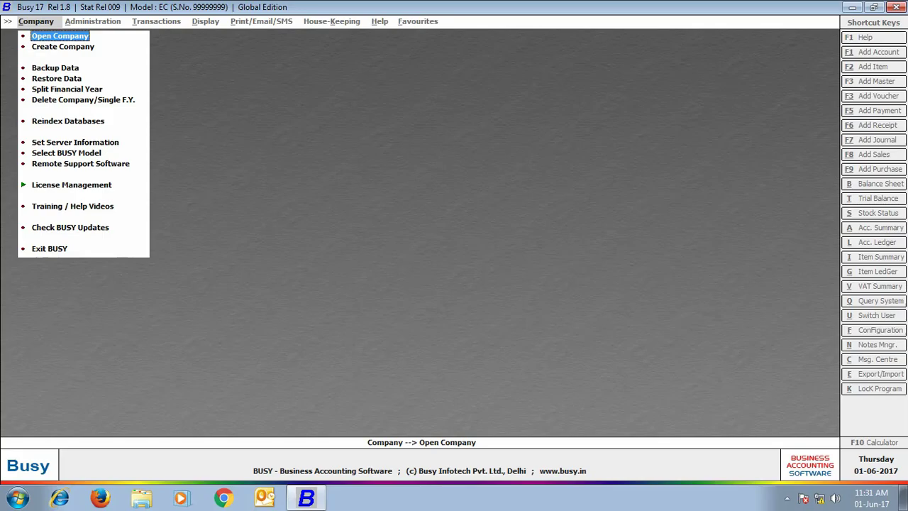
pyautogui.press('Return')
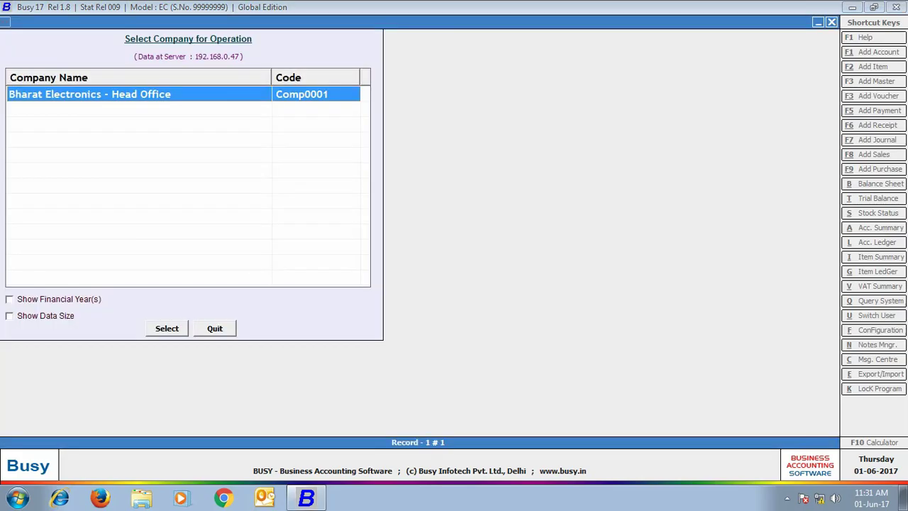
pyautogui.press('Return')
pyautogui.press('Return')
pyautogui.press('Return')
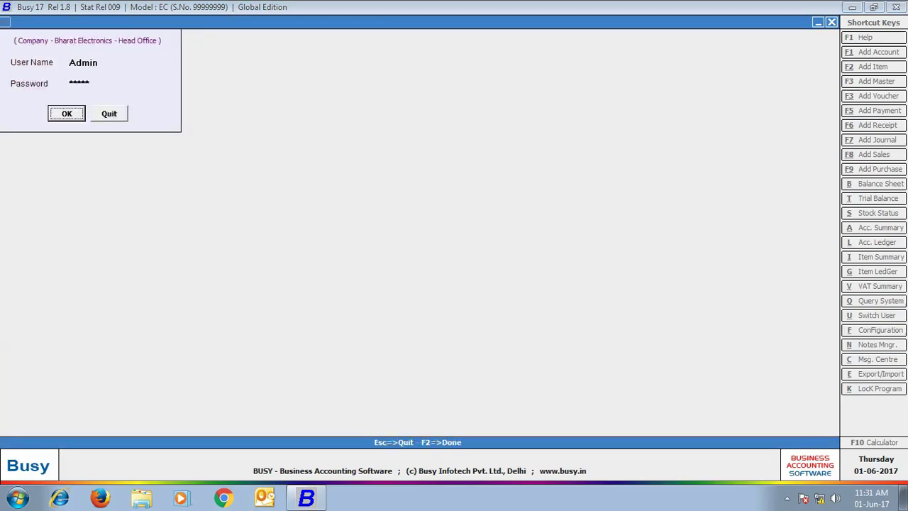
pyautogui.press('Return')
# Step: Start a new account master from Masters > Account > Add
pyautogui.press('Return')
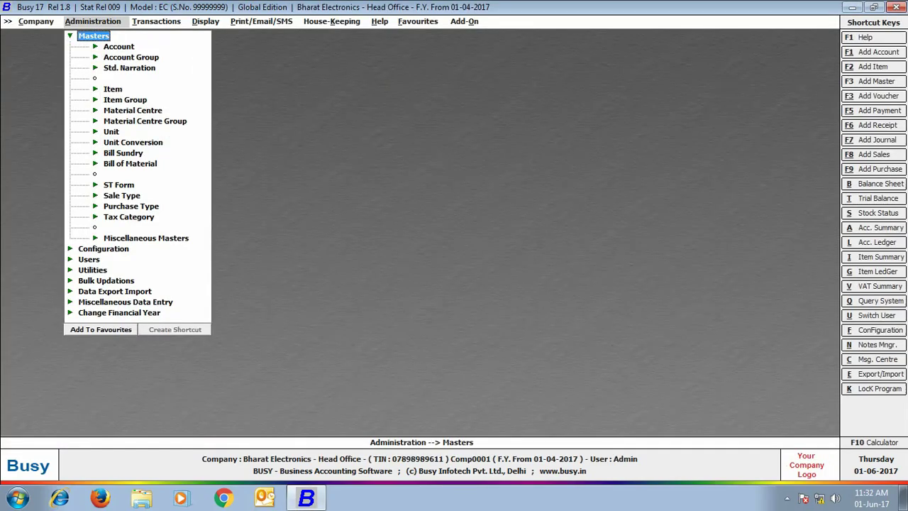
pyautogui.press('Down')
pyautogui.press('Return')
pyautogui.press('Down')
pyautogui.press('Return')
# Step: Save account Hari Om Electronics under the Sundry Creditors group
pyautogui.write('Hari O')
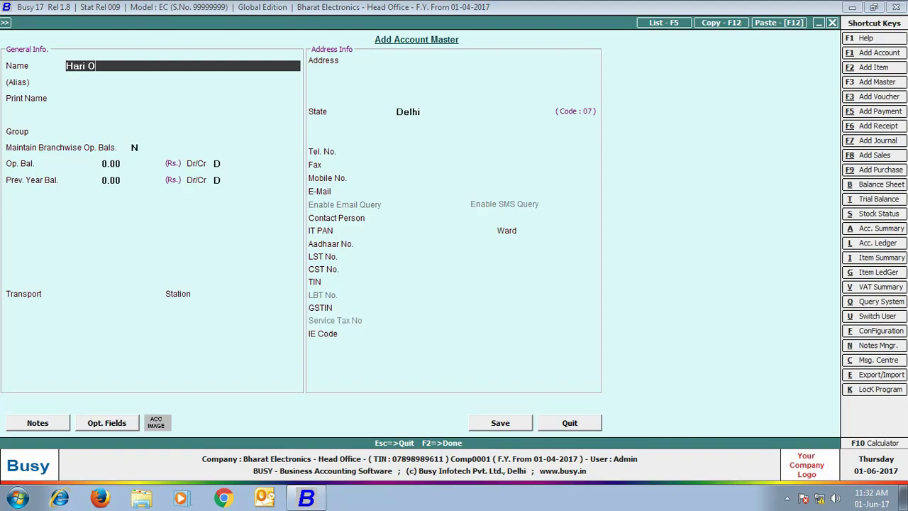
pyautogui.write('m Electronics')
pyautogui.press('Return')
pyautogui.press('Return')
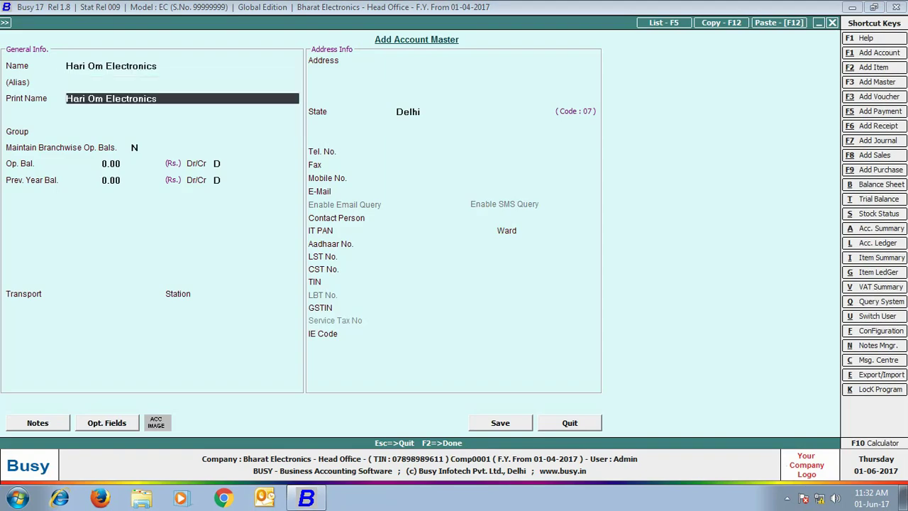
pyautogui.press('Return')
pyautogui.write('cre')
pyautogui.press('Return')
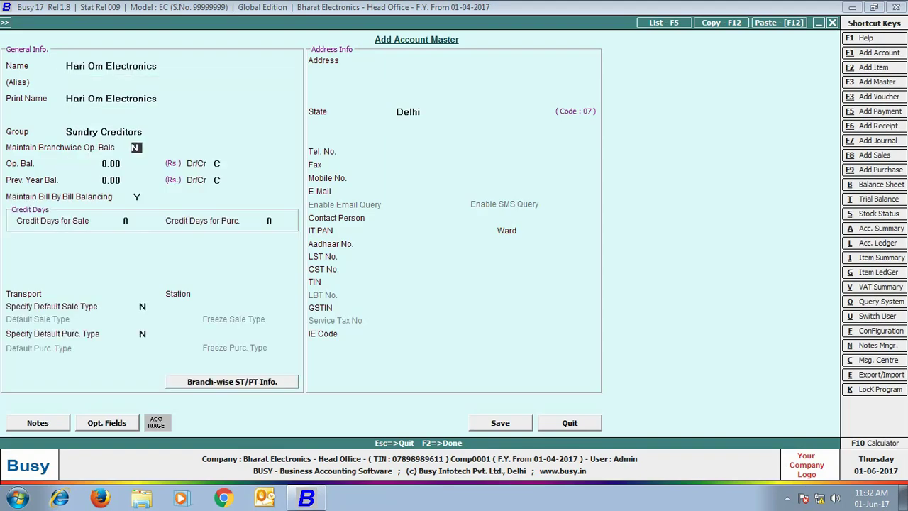
pyautogui.press('F2')
pyautogui.press('Escape')
pyautogui.press('Down')
pyautogui.press('Down')
pyautogui.press('Down')
pyautogui.press('Down')
pyautogui.press('Down')
# Step: Start item Sony Bravia 32" LED T.V. in group Televisions with unit Pcs
pyautogui.press('Return')
pyautogui.press('Down')
pyautogui.press('Return')
pyautogui.write('Sony Bravia')
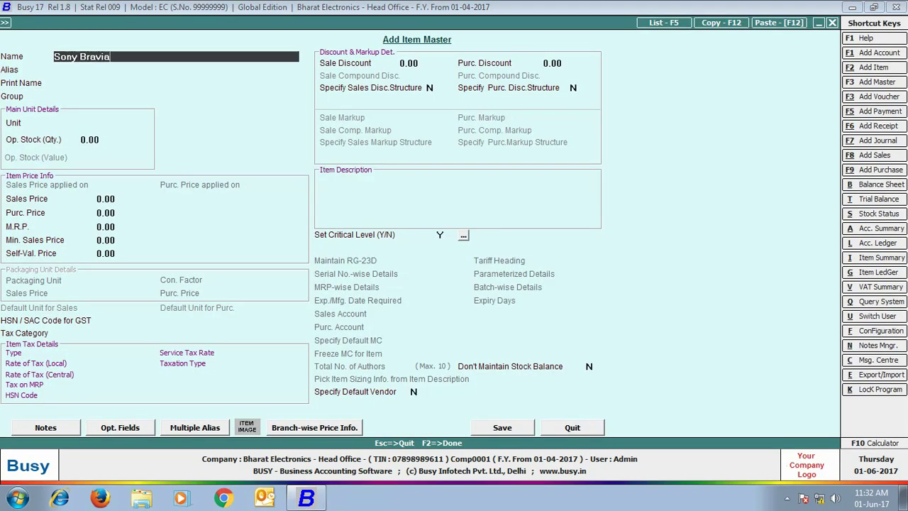
pyautogui.write(' 32" LED T.V.')
pyautogui.press('Return')
pyautogui.press('Return')
pyautogui.press('Return')
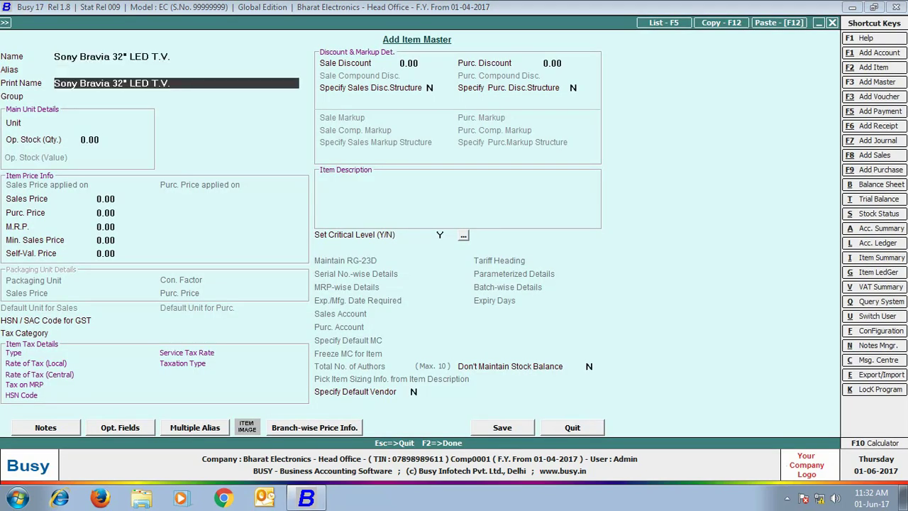
pyautogui.press('Down')
pyautogui.press('Return')
pyautogui.write('pc')
pyautogui.press('Return')
# Step: Give the item sales price 32,000, purchase price 27,000 and 12.5% tax, then save it
pyautogui.press('Return')
pyautogui.write('32000')
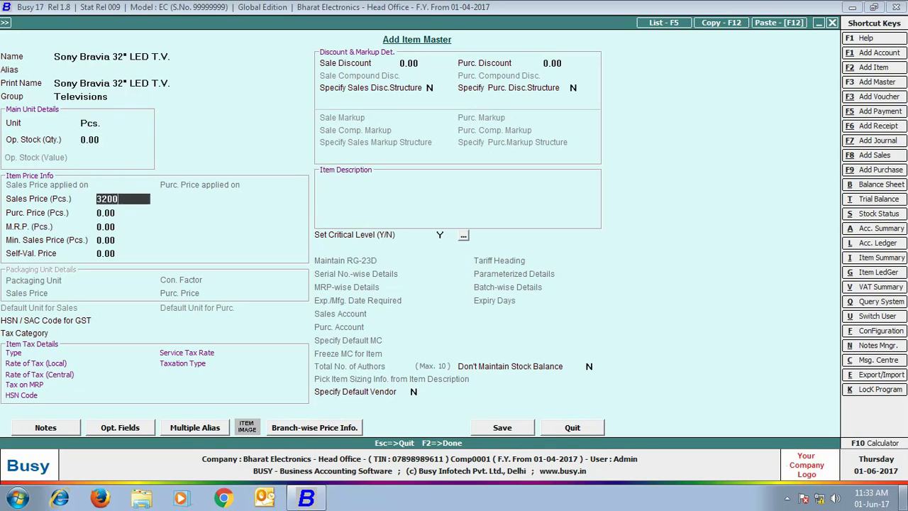
pyautogui.press('Return')
pyautogui.write('27000')
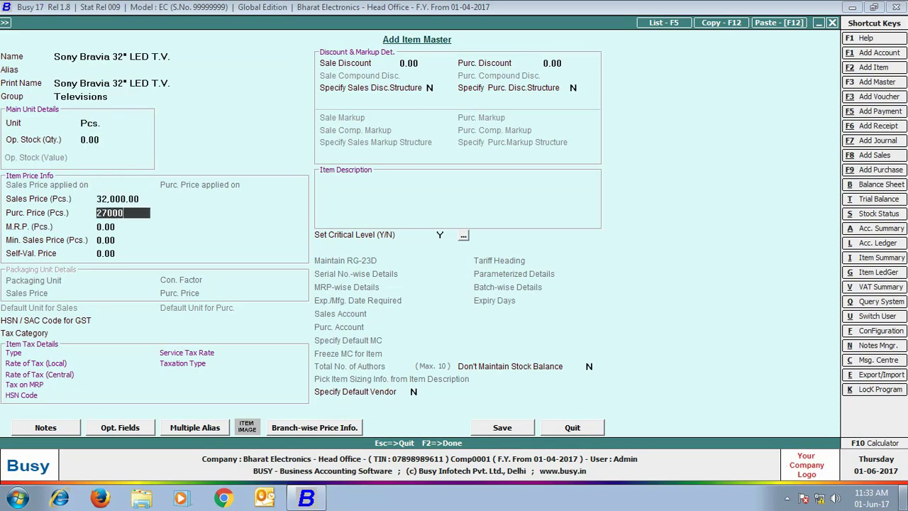
pyautogui.press('Return')
pyautogui.press('Return')
pyautogui.press('Return')
pyautogui.press('Return')
pyautogui.write('12')
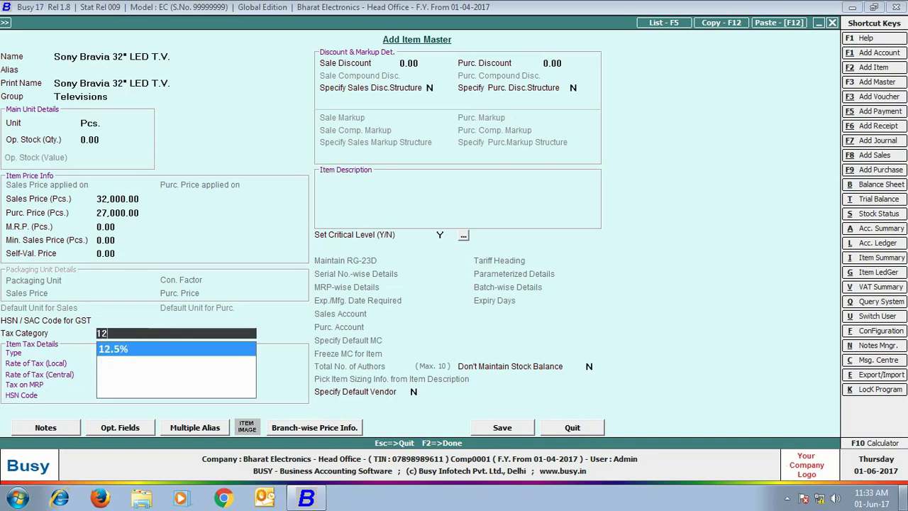
pyautogui.press('Return')
pyautogui.press('F2')
pyautogui.press('Escape')
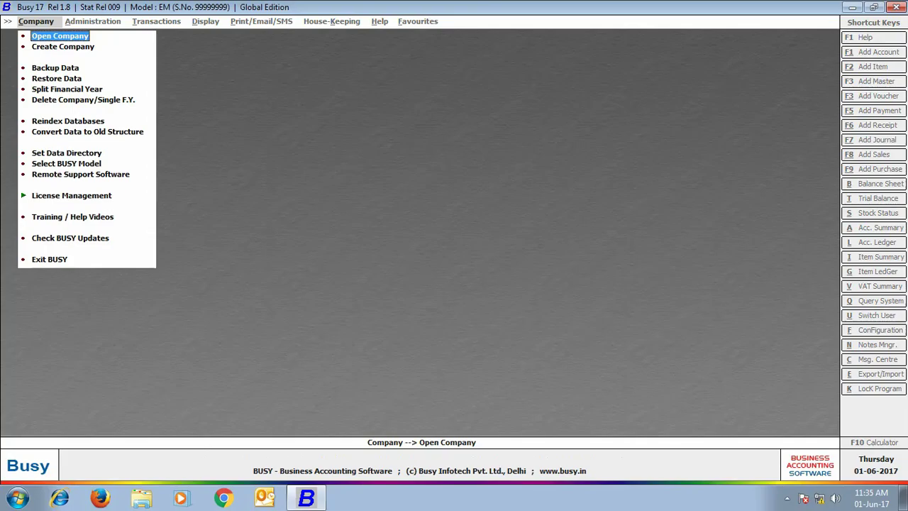
# Step: Log into the Rajasthan Branch company and reach Exchange Data with HO
pyautogui.press('Return')
pyautogui.press('Return')
pyautogui.press('Return')
pyautogui.write('*******')
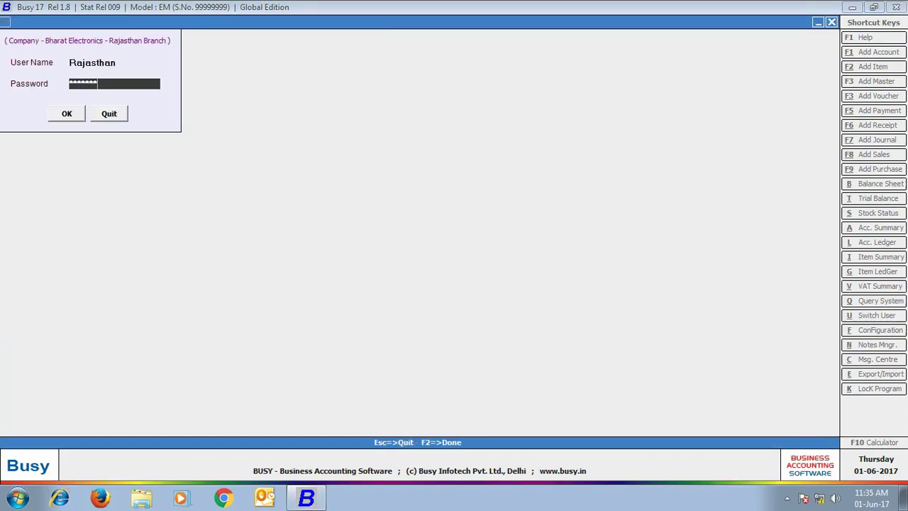
pyautogui.write('**')
pyautogui.press('Return')
pyautogui.press('Return')
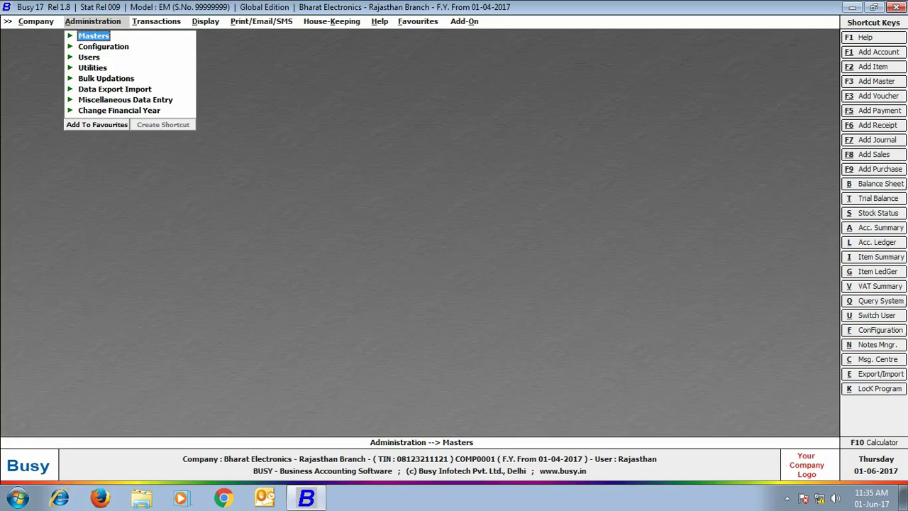
pyautogui.press('Down')
pyautogui.press('Down')
pyautogui.press('Down')
pyautogui.press('Down')
pyautogui.press('Down')
pyautogui.press('Return')
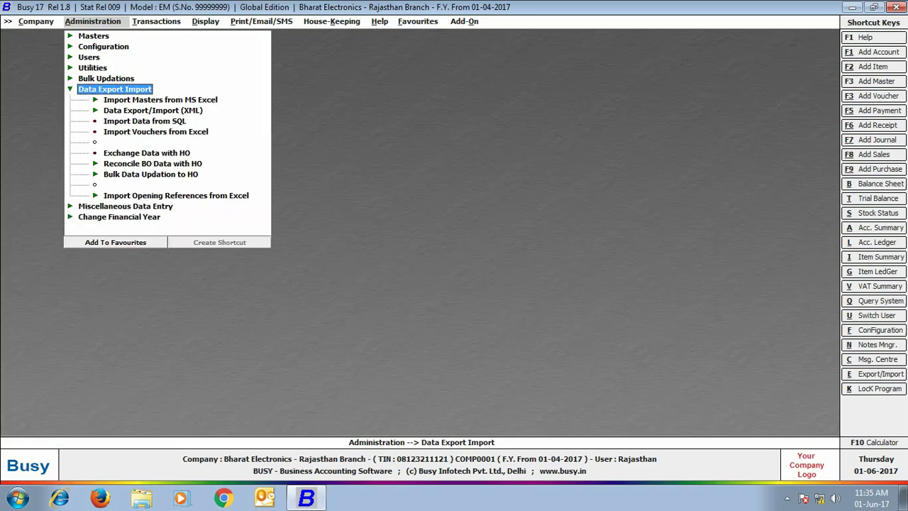
pyautogui.click(147, 152)
pyautogui.press('Return')
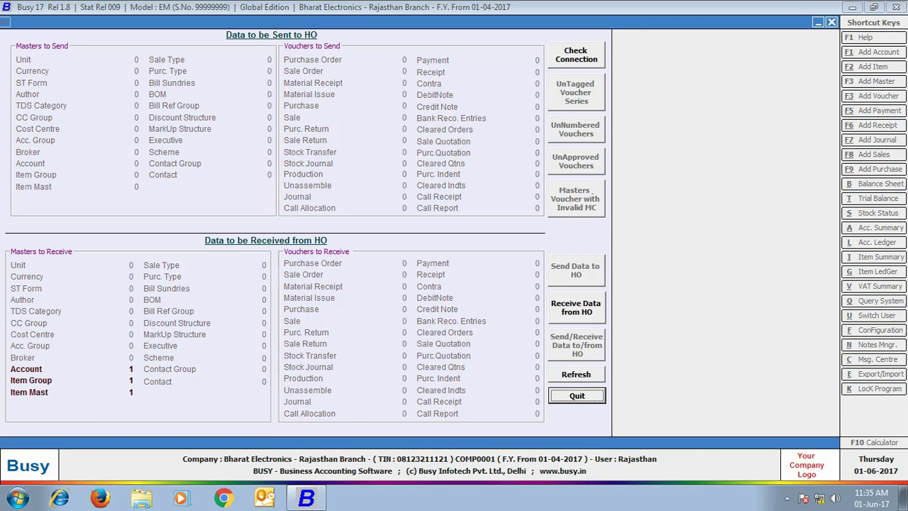
# Step: Receive the head office's account, item group and item, skipping the sync log
pyautogui.hotkey('alt', 'r')
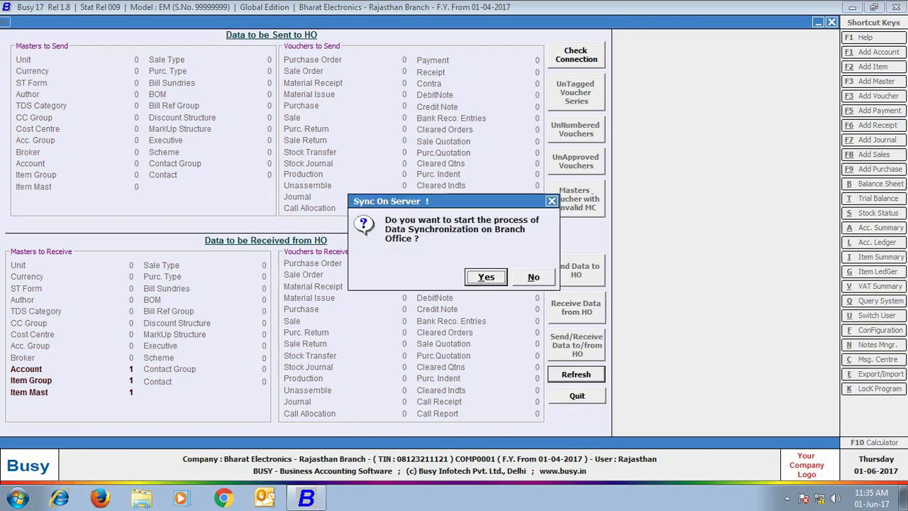
pyautogui.press('Return')
pyautogui.press('Return')
pyautogui.press('Right')
pyautogui.press('Return')
pyautogui.press('Escape')
pyautogui.press('Right')
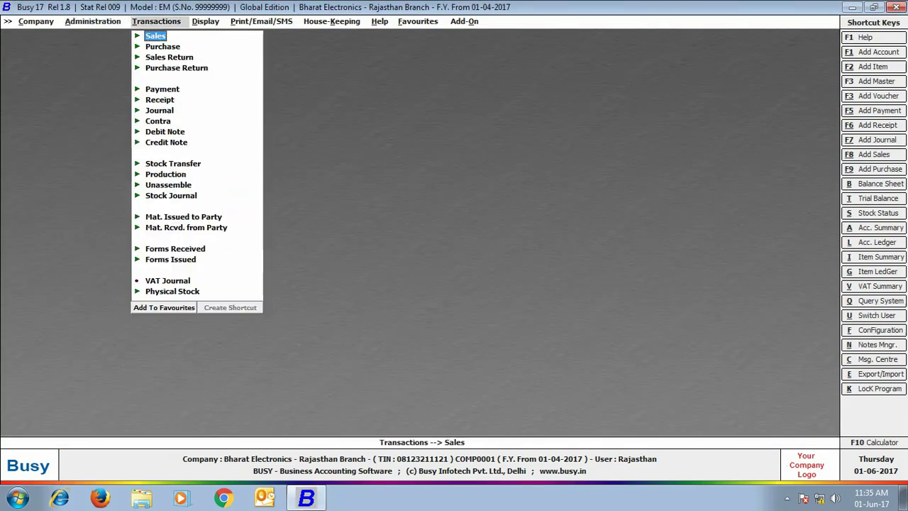
# Step: Start a Rajasthan-series purchase from Hari Om Electronics into material centre Rajasthan
pyautogui.press('Down')
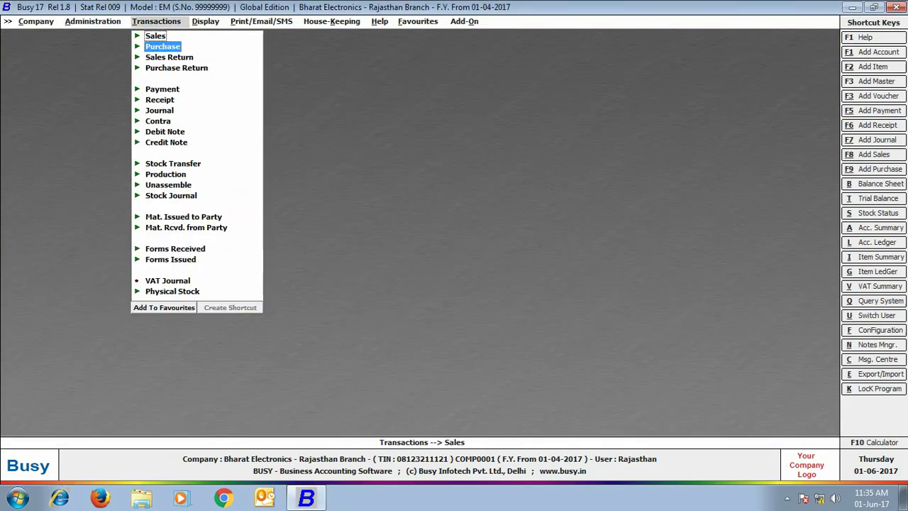
pyautogui.press('Return')
pyautogui.press('Down')
pyautogui.press('Return')
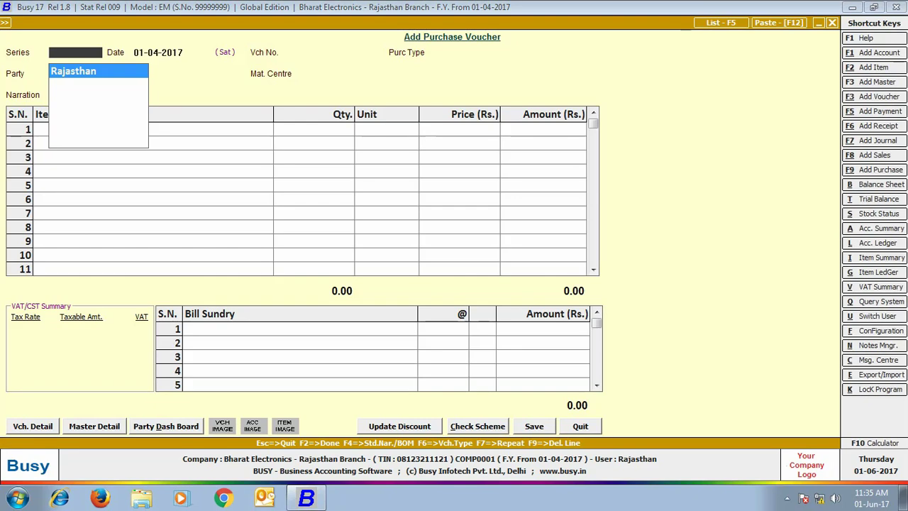
pyautogui.press('Return')
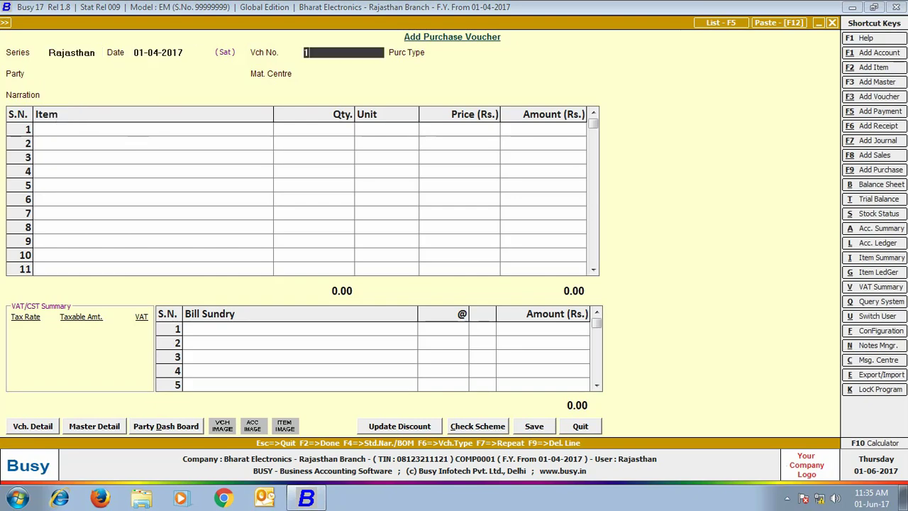
pyautogui.press('Return')
pyautogui.press('Return')
pyautogui.write('ha')
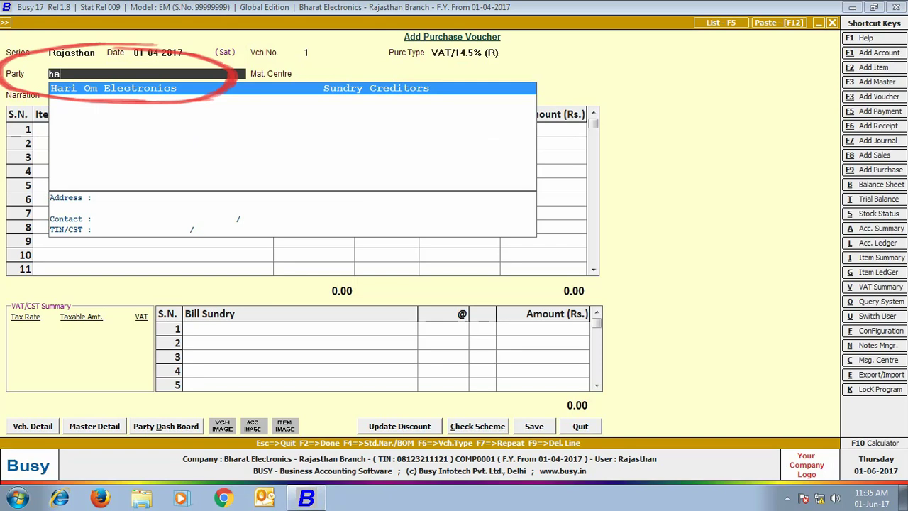
pyautogui.press('Return')
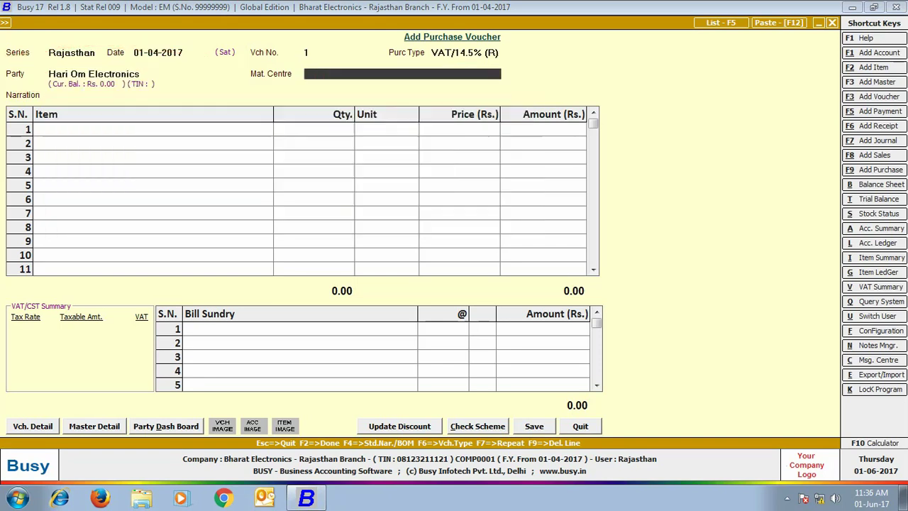
pyautogui.press('Down')
pyautogui.press('Return')
pyautogui.press('Return')
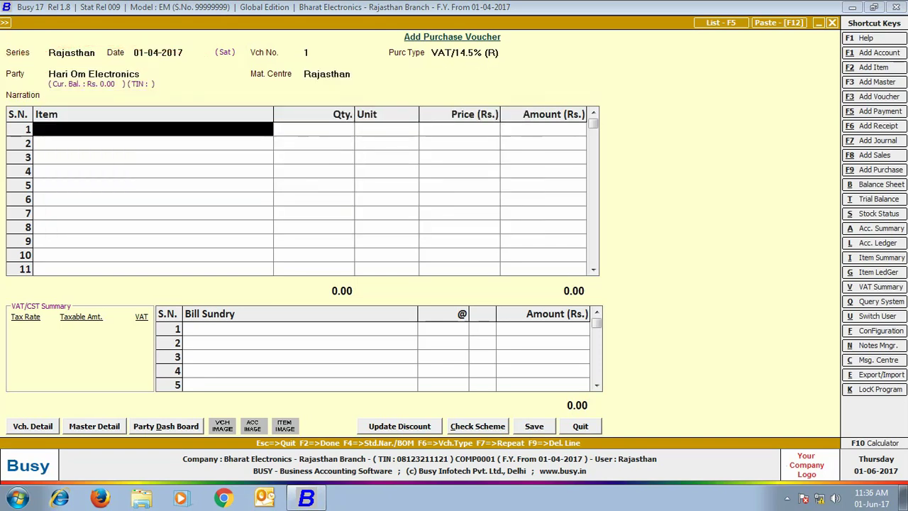
# Step: Enter 20 Sony Bravia 32" LED T.V. at 27,000, add VAT, and save
pyautogui.write('so')
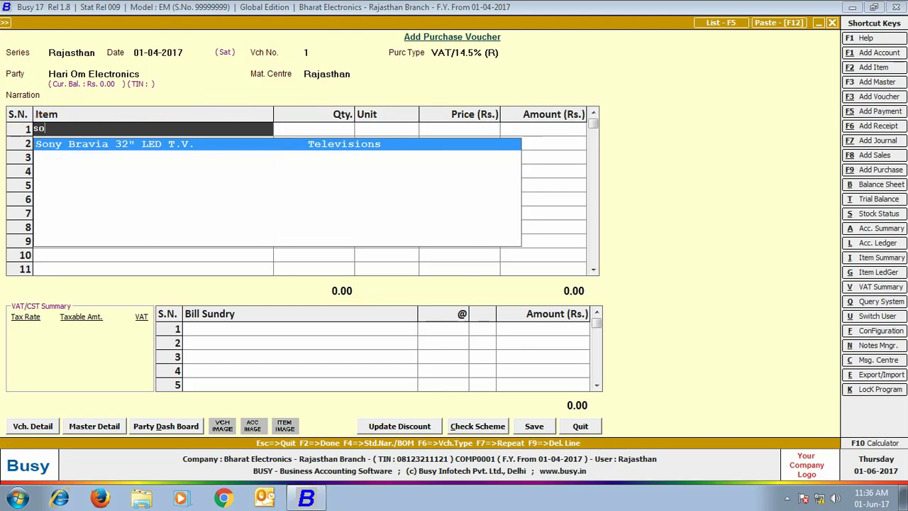
pyautogui.press('Return')
pyautogui.write('20')
pyautogui.press('Return')
pyautogui.press('Return')
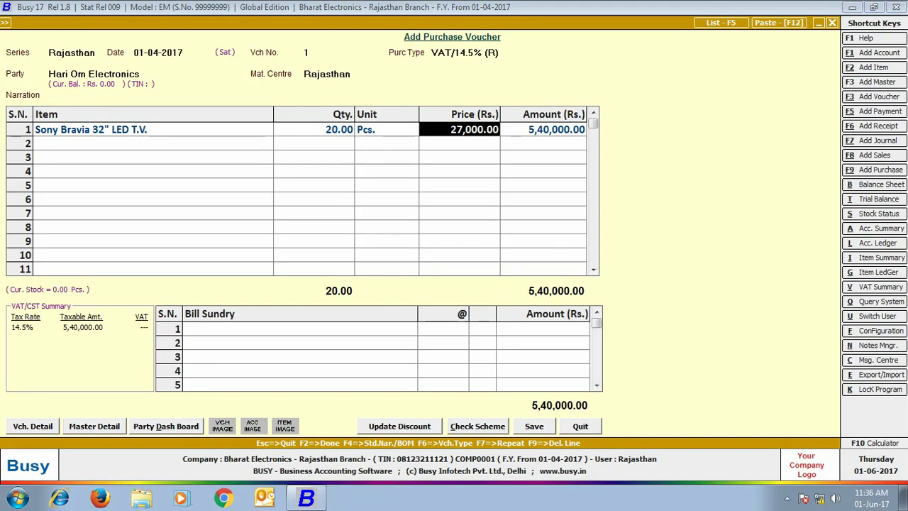
pyautogui.press('Return')
pyautogui.press('Return')
pyautogui.press('Return')
pyautogui.write('vat')
pyautogui.press('Return')
pyautogui.press('Return')
pyautogui.press('F2')
pyautogui.press('F2')
# Step: Start a Rajasthan-series VAT/14.5% sale to Cash from material centre Rajasthan
pyautogui.press('Escape')
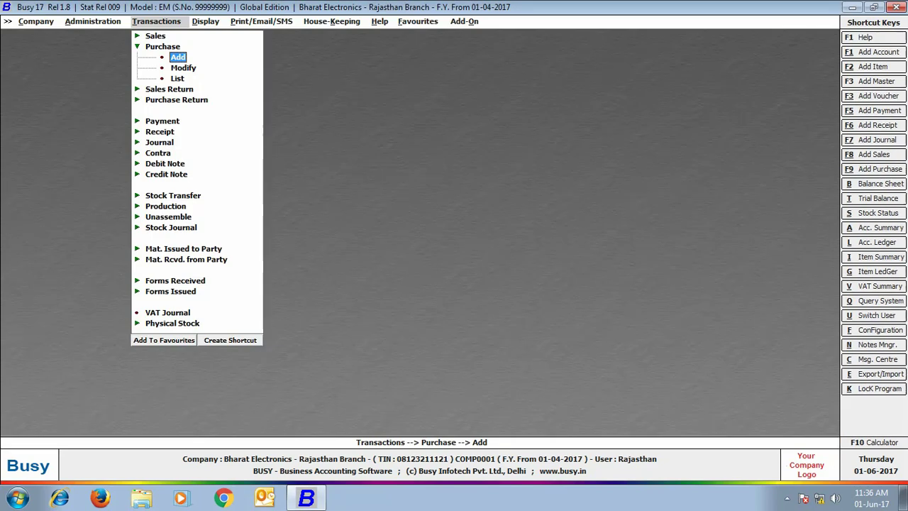
pyautogui.press('Home')
pyautogui.press('Down')
pyautogui.press('Return')
pyautogui.press('Return')
pyautogui.press('Down')
pyautogui.press('Down')
pyautogui.press('Down')
pyautogui.press('Down')
pyautogui.press('Down')
pyautogui.press('Down')
pyautogui.press('Down')
pyautogui.press('Return')
pyautogui.write('cash')
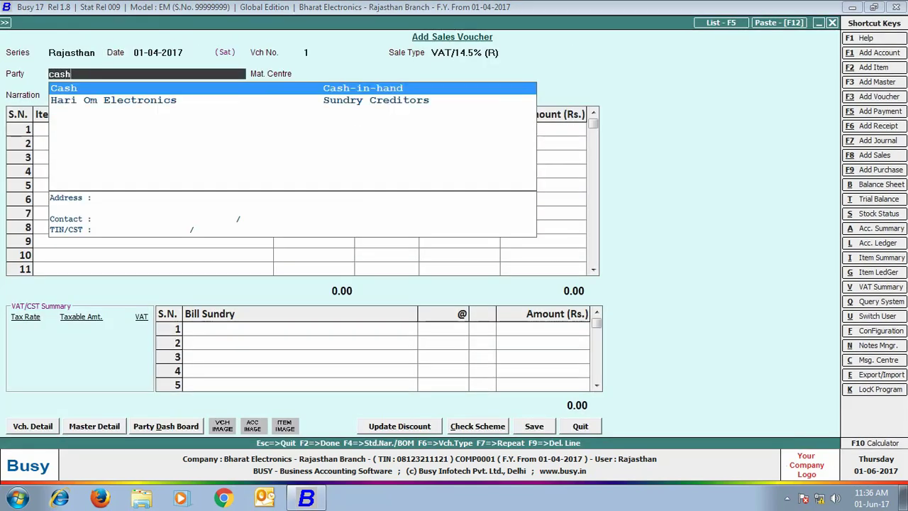
pyautogui.press('Return')
pyautogui.press('Down')
pyautogui.press('Return')
# Step: Sell one Sony Bravia 32" LED T.V. at 32,000 with VAT and save the voucher
pyautogui.press('Return')
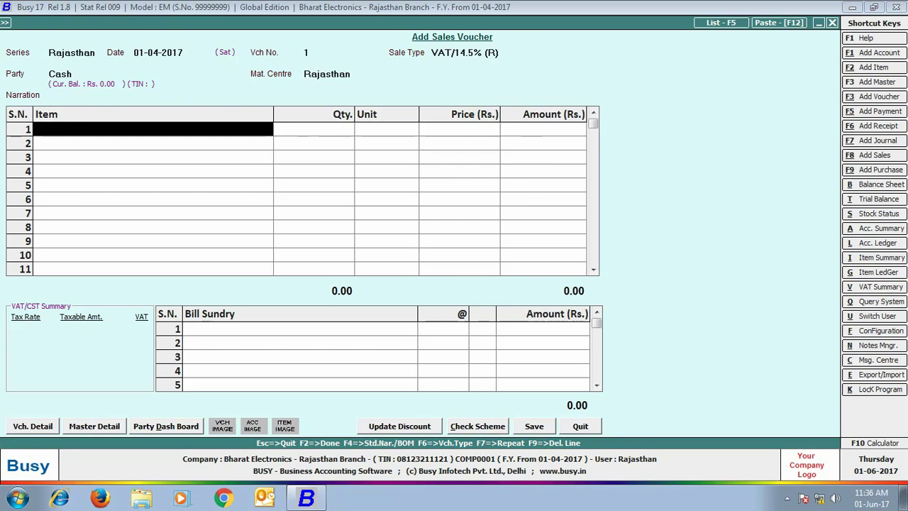
pyautogui.press('Return')
pyautogui.write('1')
pyautogui.press('Return')
pyautogui.press('Return')
pyautogui.press('Return')
pyautogui.press('Return')
pyautogui.press('Return')
pyautogui.write('vat')
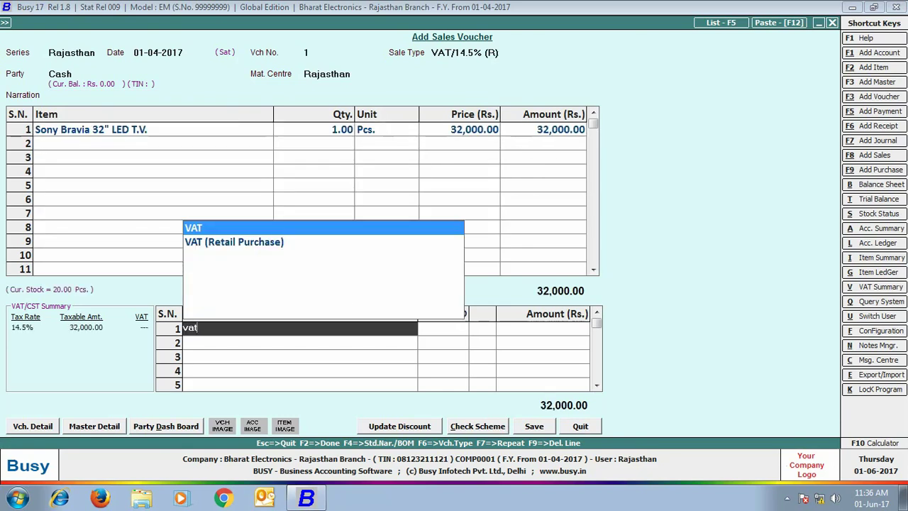
pyautogui.press('Return')
pyautogui.press('F2')
pyautogui.press('n')
pyautogui.press('Escape')
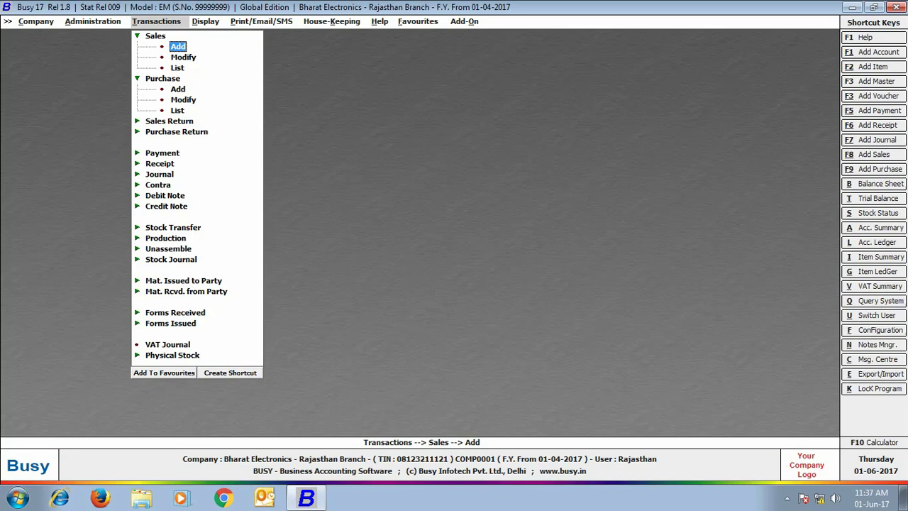
pyautogui.click(162, 153)
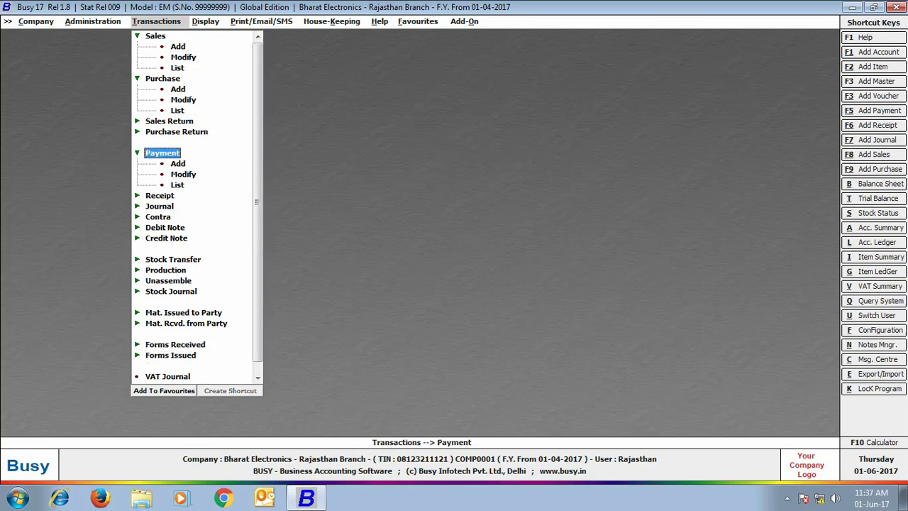
pyautogui.press('Down')
pyautogui.press('Return')
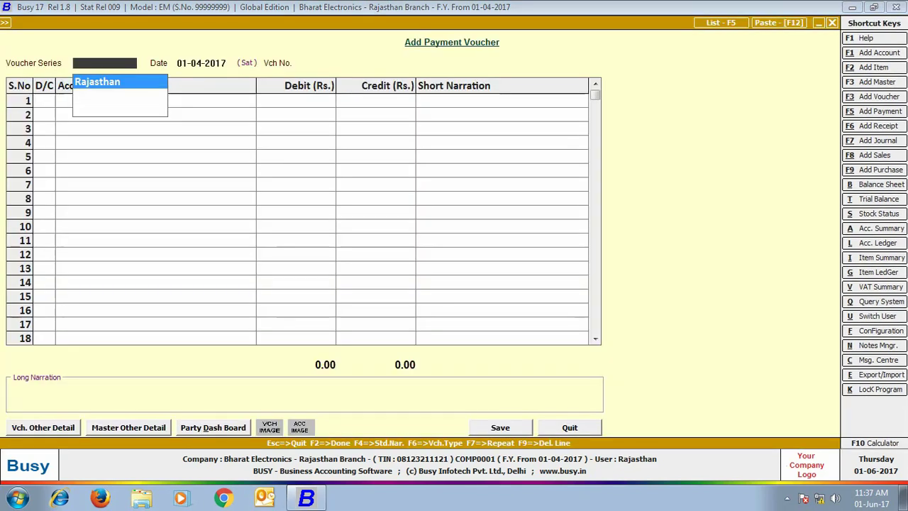
pyautogui.press('Return')
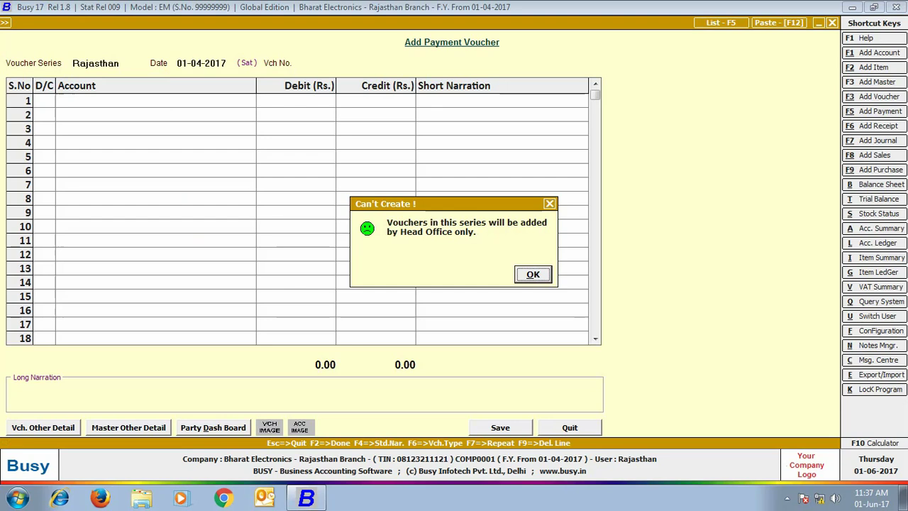
pyautogui.press('Return')
pyautogui.press('Escape')
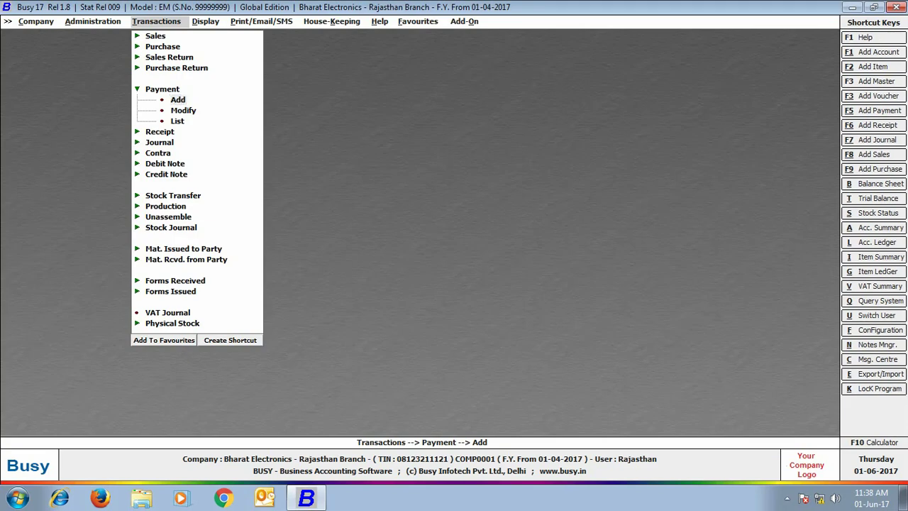
pyautogui.press('Left')
# Step: Send the branch purchase and sale vouchers to HO through Exchange Data with HO, skipping the log
pyautogui.click(115, 88)
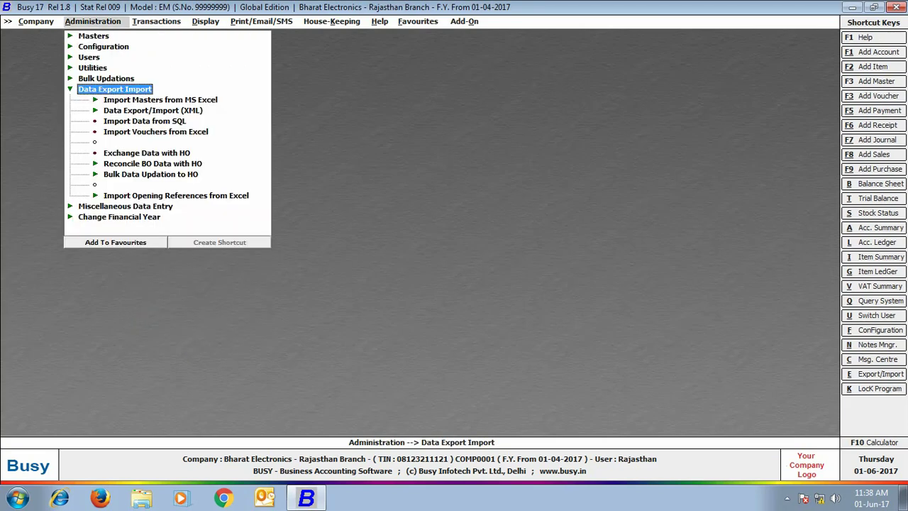
pyautogui.press('Down')
pyautogui.press('Down')
pyautogui.press('Down')
pyautogui.press('Down')
pyautogui.press('Down')
pyautogui.press('Return')
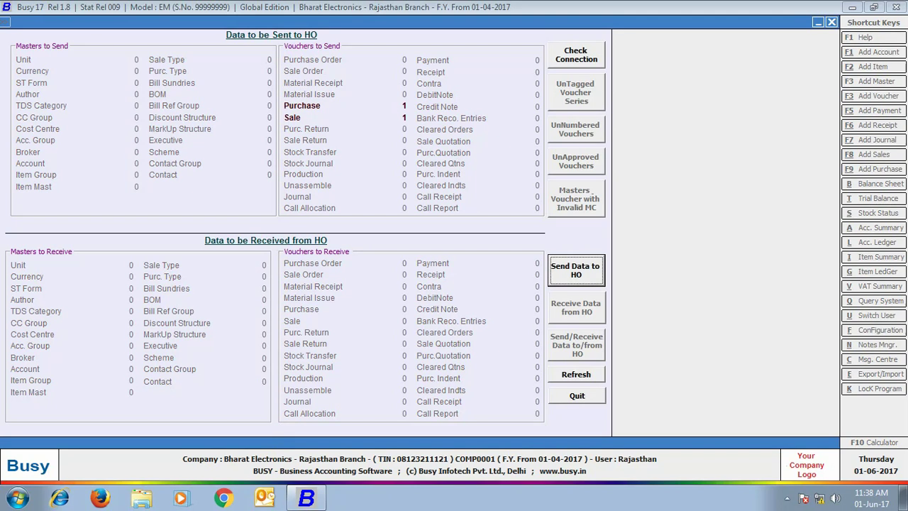
pyautogui.press('Return')
pyautogui.press('Return')
pyautogui.press('Return')
pyautogui.press('Tab')
pyautogui.press('Return')
pyautogui.press('Return')
pyautogui.press('Left')
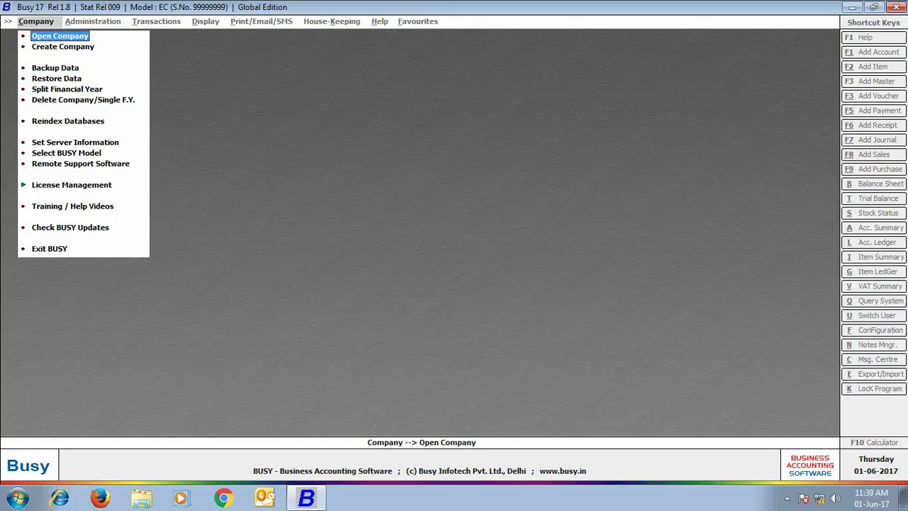
# Step: Switch to the Head Office company and log in as Admin
pyautogui.press('Return')
pyautogui.press('Return')
pyautogui.write('Admin')
pyautogui.press('Return')
pyautogui.press('Return')
pyautogui.press('Return')
pyautogui.press('Down')
pyautogui.press('Down')
pyautogui.press('Down')
pyautogui.press('Down')
pyautogui.press('Down')
pyautogui.press('Return')
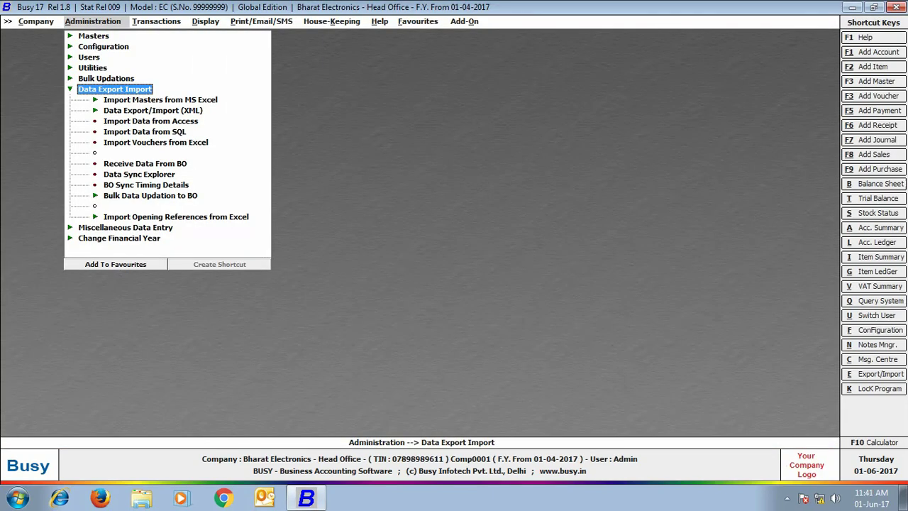
# Step: Receive and save the Rajasthan branch's 2 entries from BO data sync
pyautogui.click(145, 164)
pyautogui.press('Return')
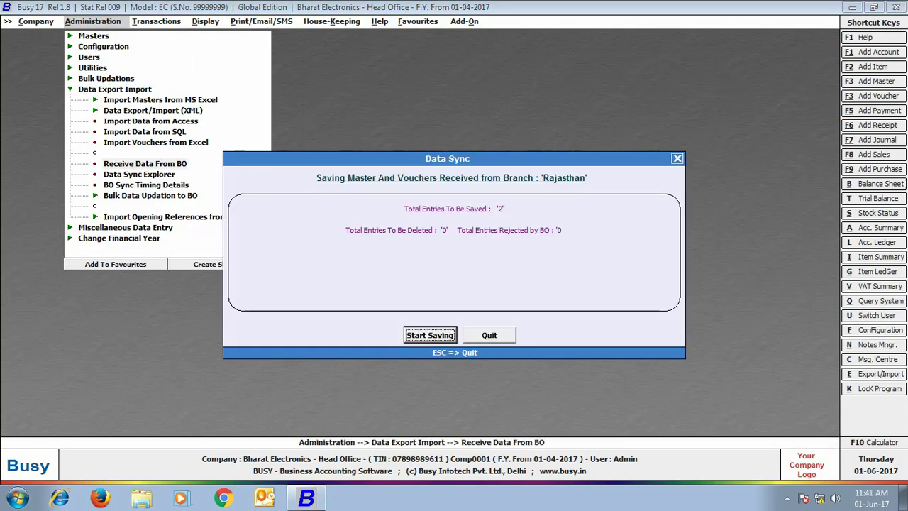
pyautogui.press('Return')
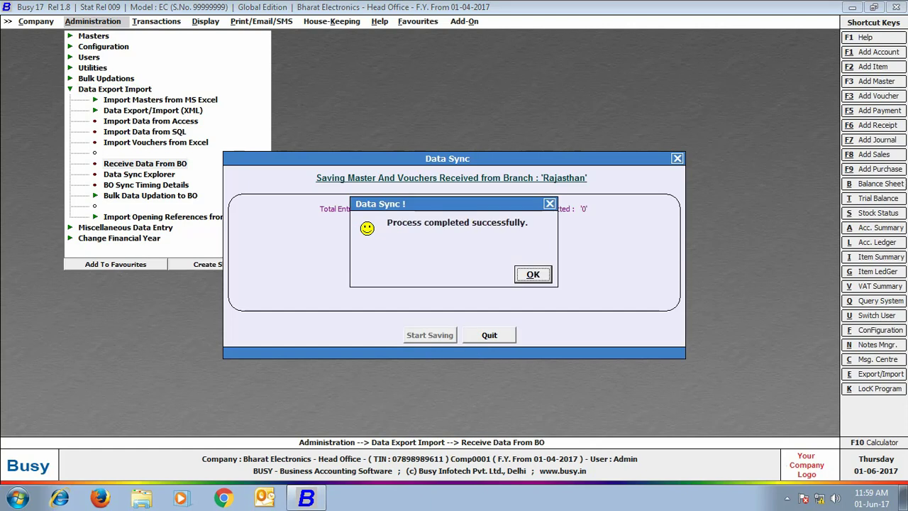
pyautogui.press('Return')
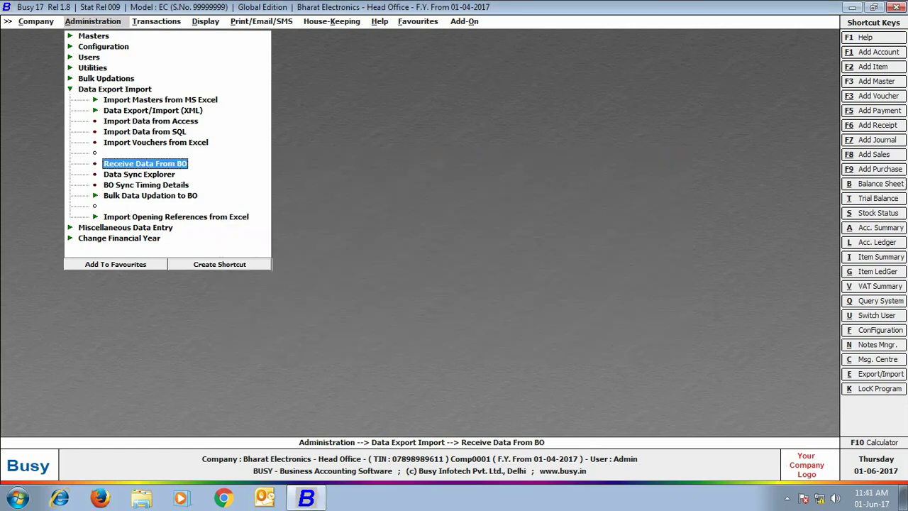
pyautogui.press('Right')
pyautogui.press('Down')
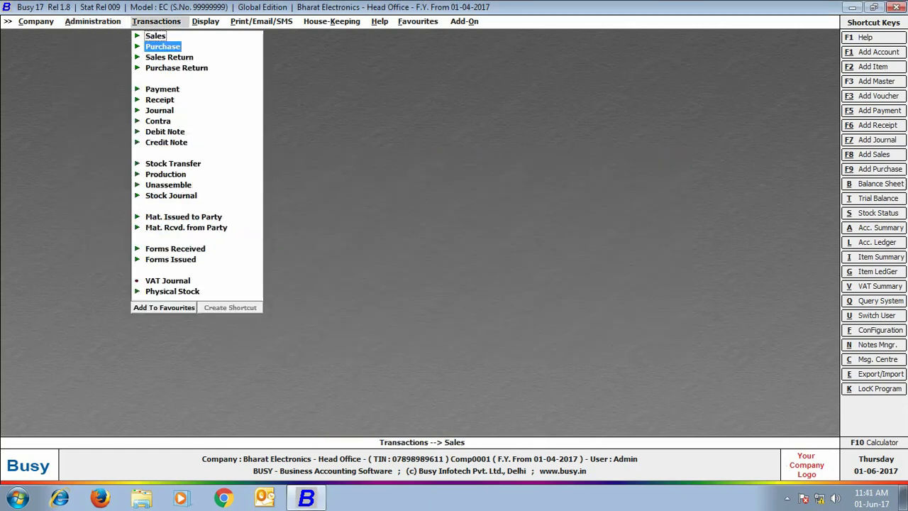
pyautogui.press('Return')
pyautogui.press('Down')
pyautogui.press('Down')
pyautogui.press('Down')
pyautogui.press('Return')
pyautogui.press('Return')
pyautogui.press('Down')
pyautogui.press('Return')
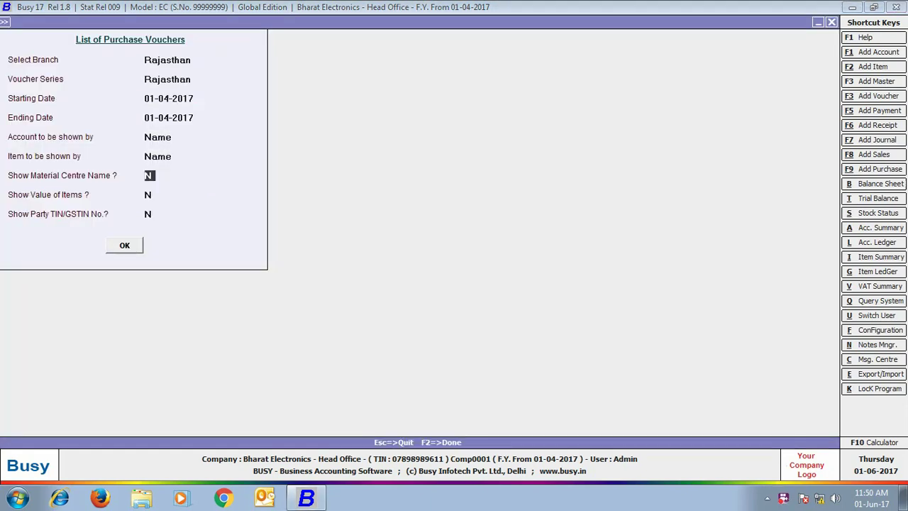
pyautogui.press('Return')
pyautogui.press('Return')
pyautogui.press('Return')
pyautogui.press('Return')
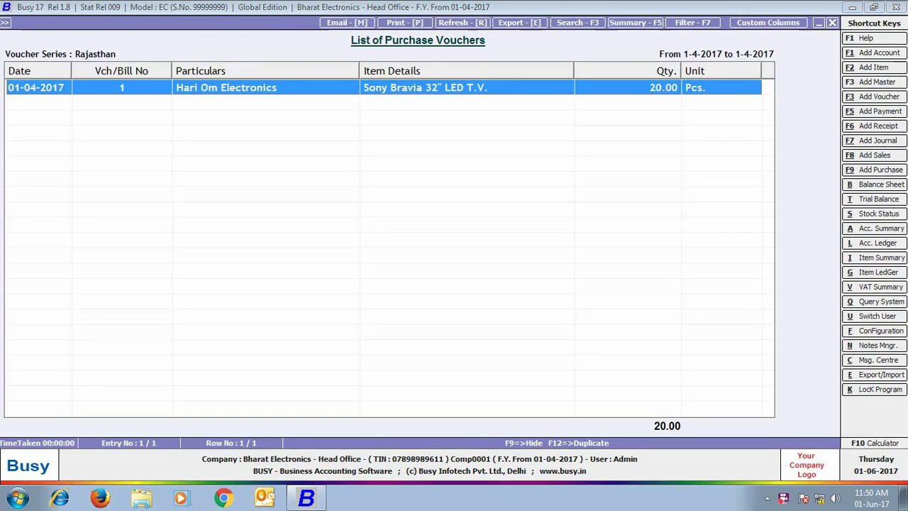
pyautogui.press('Escape')
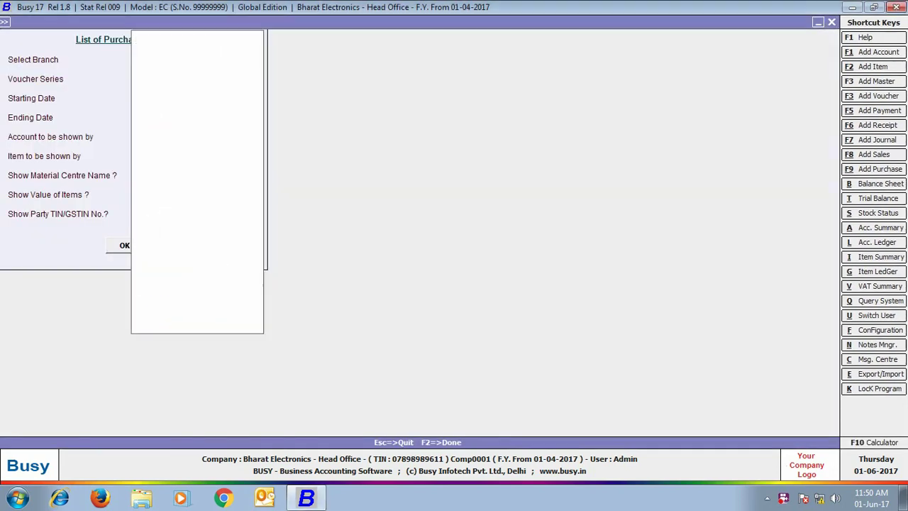
pyautogui.press('Escape')
pyautogui.press('Up')
pyautogui.press('Up')
pyautogui.press('Up')
pyautogui.press('Up')
pyautogui.press('Right')
pyautogui.press('Down')
pyautogui.press('Down')
pyautogui.press('Down')
pyautogui.press('Return')
pyautogui.press('Return')
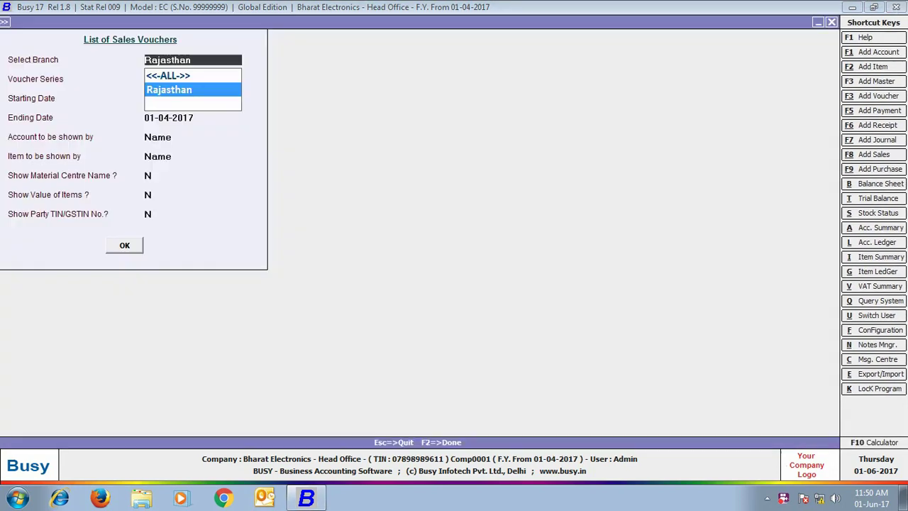
pyautogui.press('Return')
pyautogui.press('Return')
pyautogui.press('Return')
pyautogui.press('Return')
pyautogui.press('Return')
pyautogui.press('Return')
pyautogui.press('Return')
pyautogui.press('Up')
pyautogui.press('Up')
pyautogui.press('Up')
pyautogui.press('Up')
pyautogui.press('Up')
pyautogui.press('Up')
pyautogui.press('Up')
pyautogui.press('F2')
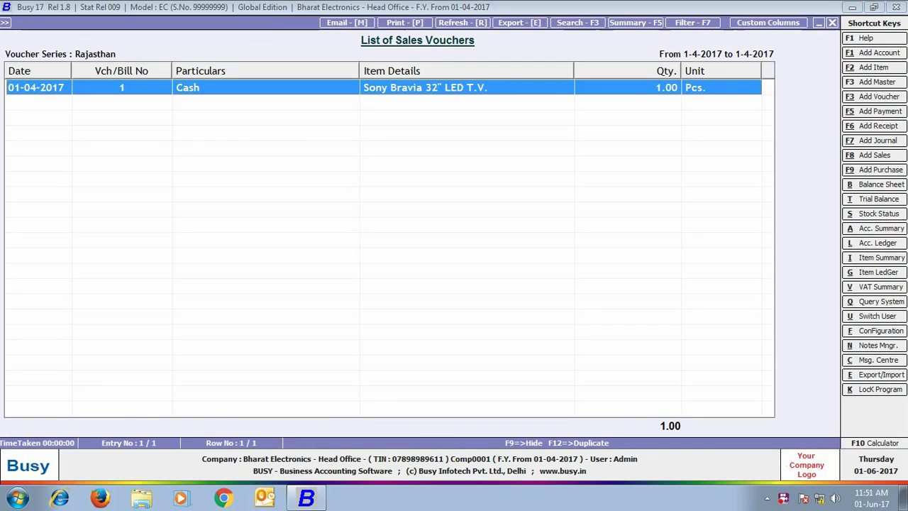
pyautogui.press('Escape')
pyautogui.press('Escape')
pyautogui.press('Escape')
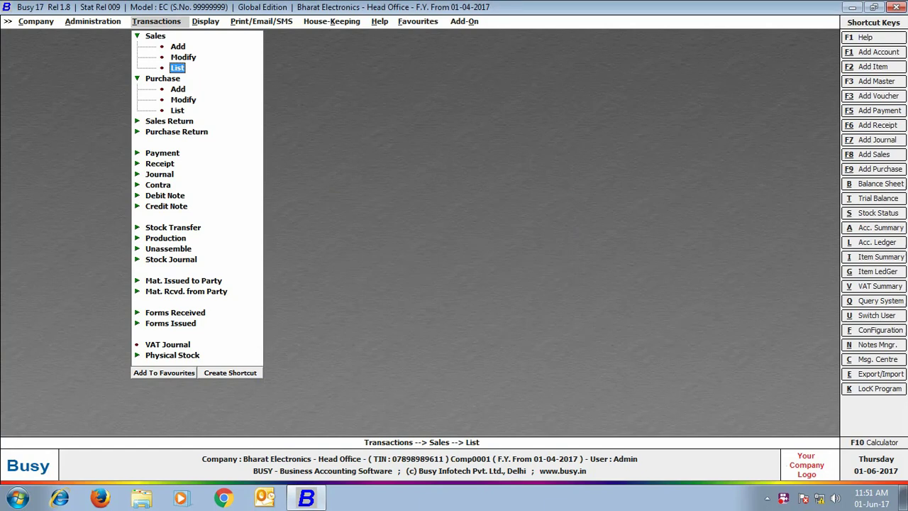
# Step: Start a Rajasthan-series payment dated 30-04-2017 debiting Hari Om Electronics
pyautogui.press('Down')
pyautogui.press('Down')
pyautogui.press('Down')
pyautogui.press('Down')
pyautogui.press('Down')
pyautogui.press('Down')
pyautogui.press('Down')
pyautogui.press('Return')
pyautogui.press('Return')
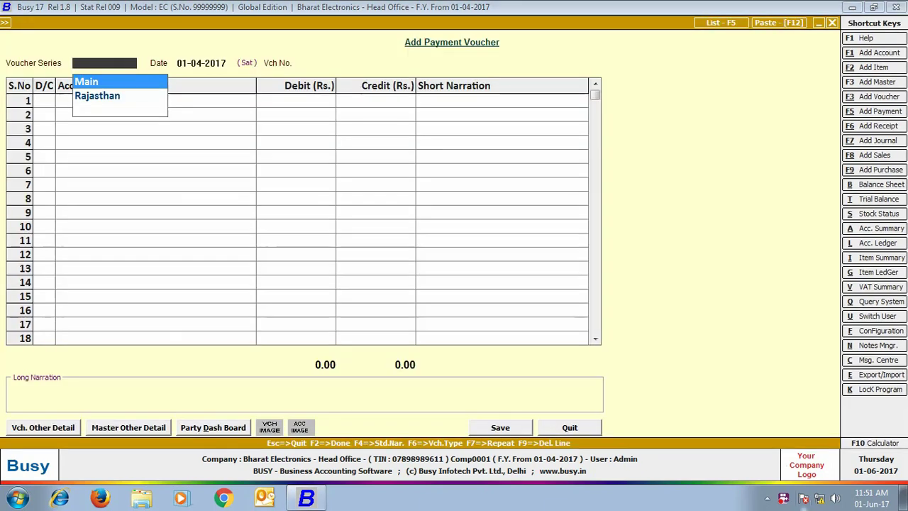
pyautogui.press('Down')
pyautogui.press('Return')
pyautogui.write('30')
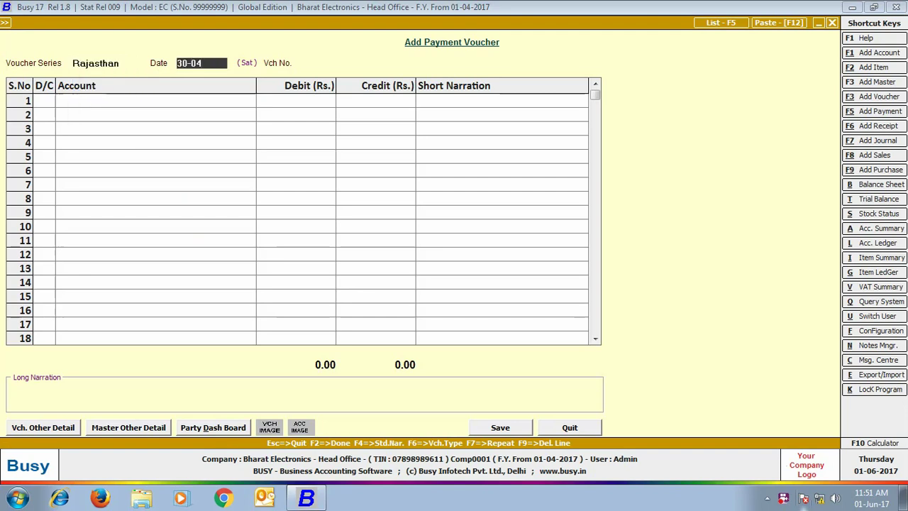
pyautogui.press('Return')
pyautogui.press('Return')
pyautogui.write('hA')
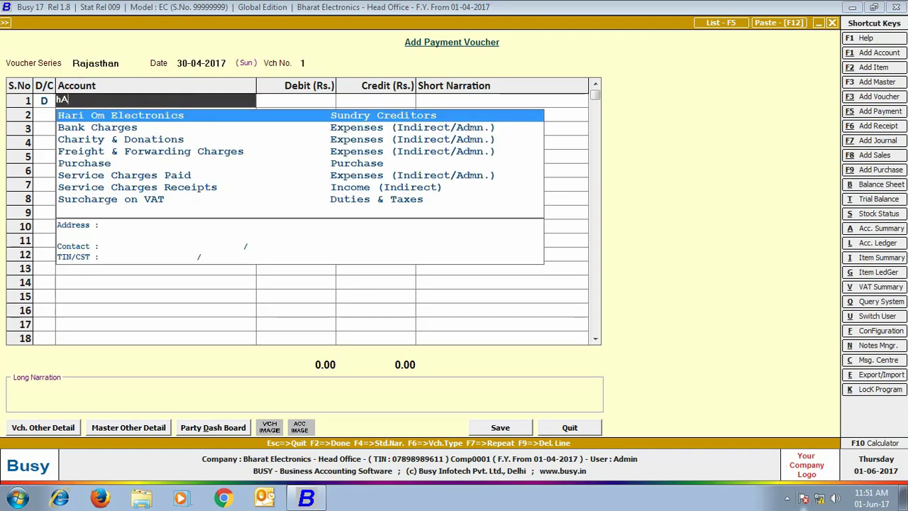
pyautogui.press('Return')
# Step: Enter 6,18,300 credited from State Bank of India, save, and close Head Office
pyautogui.write('6,18,300')
pyautogui.press('Return')
pyautogui.press('Return')
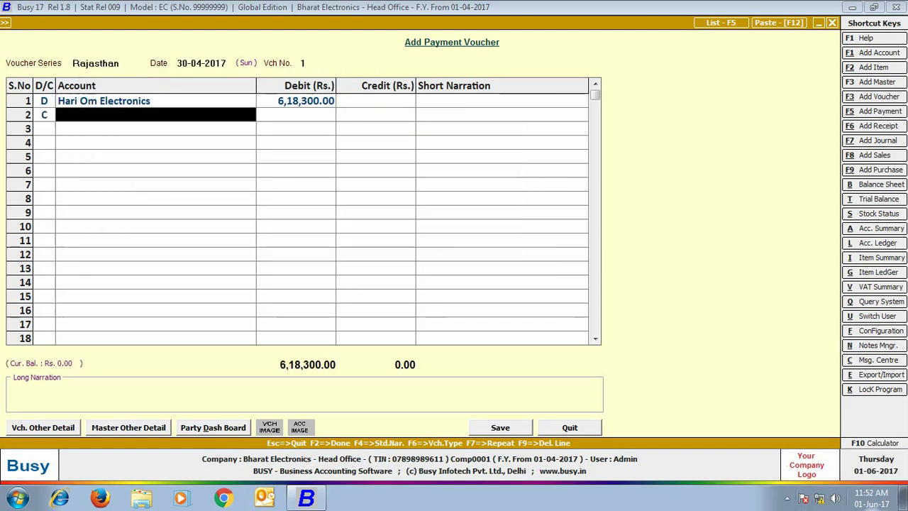
pyautogui.write('st')
pyautogui.press('Return')
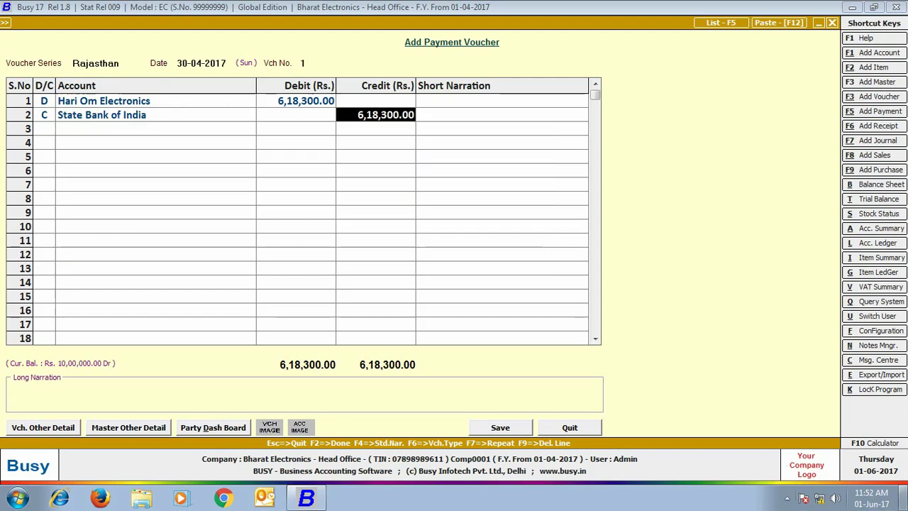
pyautogui.press('F2')
pyautogui.press('Escape')
pyautogui.press('Left')
pyautogui.press('Left')
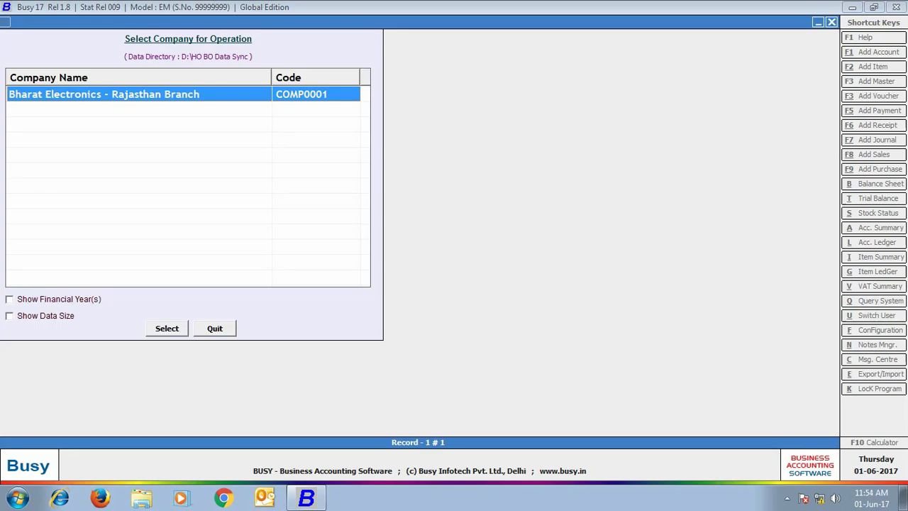
# Step: Log into the Rajasthan Branch company
pyautogui.press('Return')
pyautogui.write('Rajasthan')
pyautogui.press('Return')
pyautogui.write('********')
pyautogui.press('Return')
pyautogui.press('Return')
pyautogui.press('Down')
pyautogui.press('Down')
pyautogui.press('Down')
pyautogui.press('Down')
pyautogui.press('Down')
# Step: Receive the Head Office payment voucher through Exchange Data with HO, declining the log
pyautogui.press('Return')
pyautogui.press('Down')
pyautogui.press('Down')
pyautogui.press('Down')
pyautogui.press('Down')
pyautogui.press('Down')
pyautogui.press('Return')
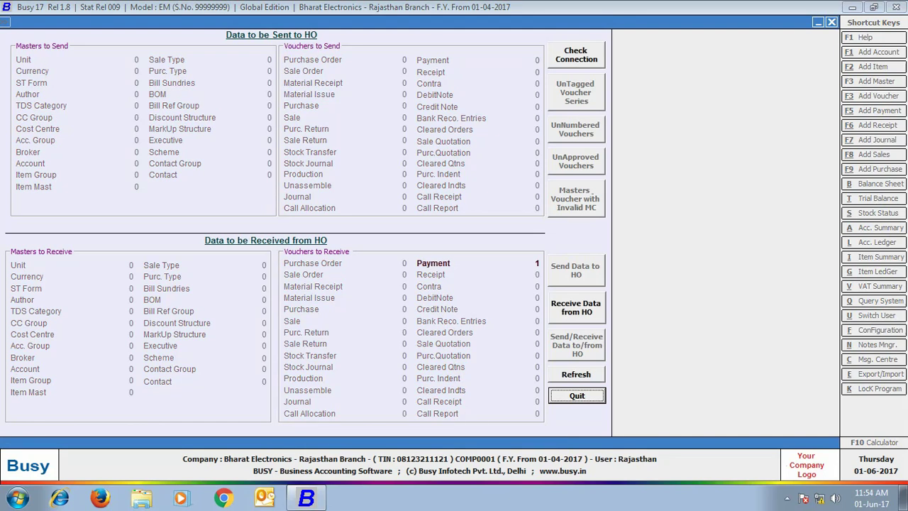
pyautogui.press('Up')
pyautogui.press('Up')
pyautogui.press('Up')
pyautogui.press('Return')
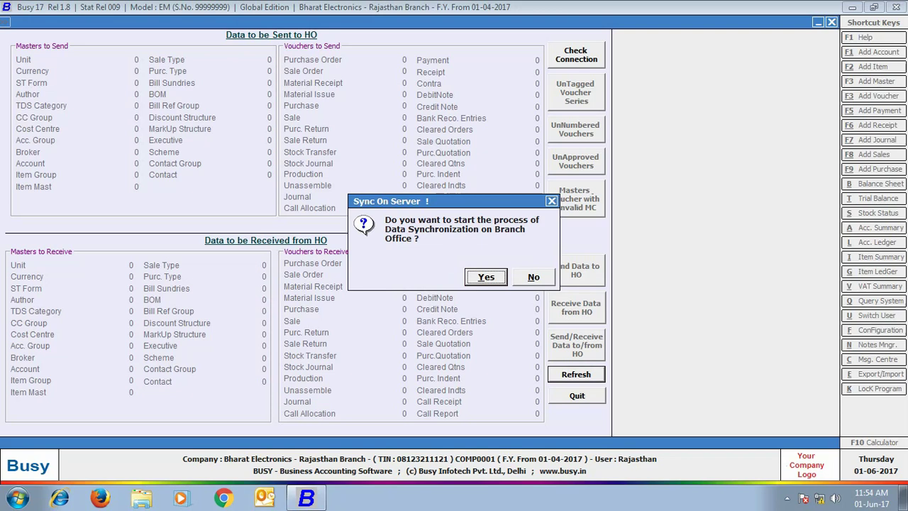
pyautogui.press('Return')
pyautogui.press('Return')
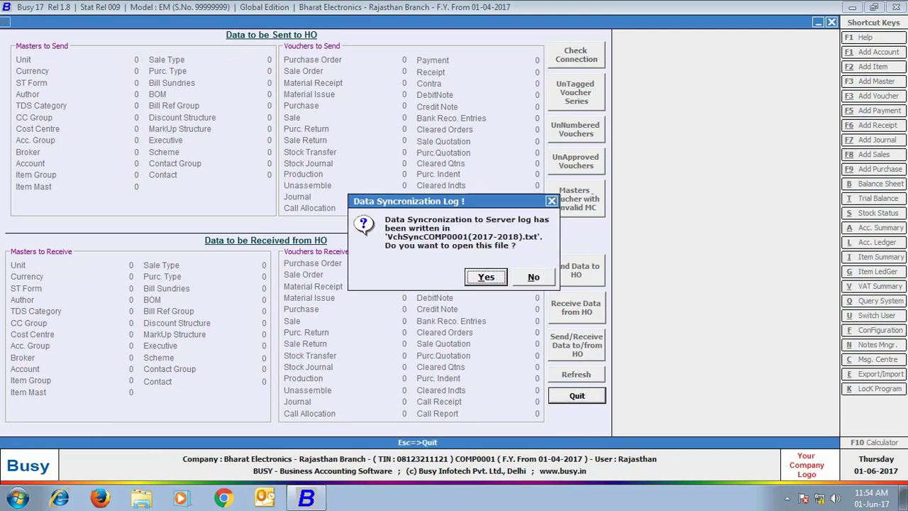
pyautogui.press('Escape')
pyautogui.press('Escape')
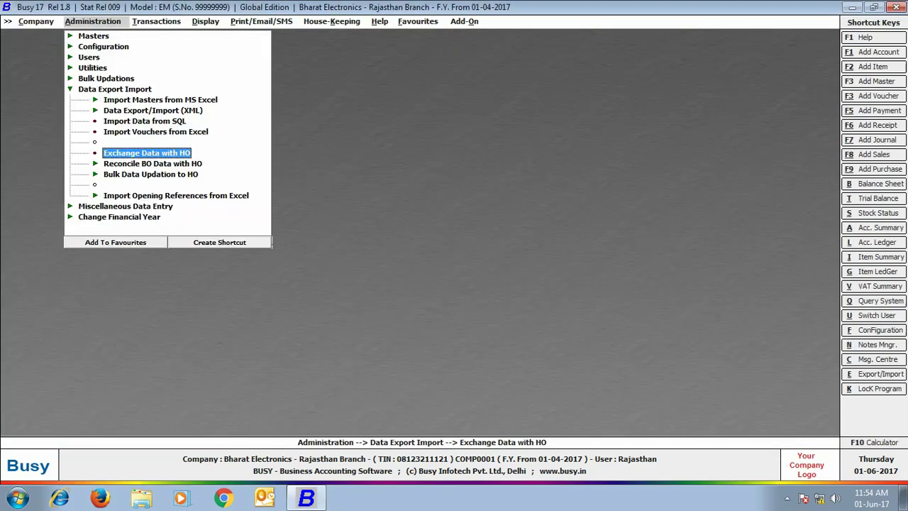
pyautogui.press('Right')
# Step: Display the Rajasthan payment voucher list showing the 6,18,300.00 Hari Om Electronics voucher, then close it
pyautogui.press('Down')
pyautogui.press('Down')
pyautogui.press('Down')
pyautogui.press('Down')
pyautogui.press('Return')
pyautogui.press('Down')
pyautogui.press('Down')
pyautogui.press('Down')
pyautogui.press('Return')
pyautogui.press('Escape')
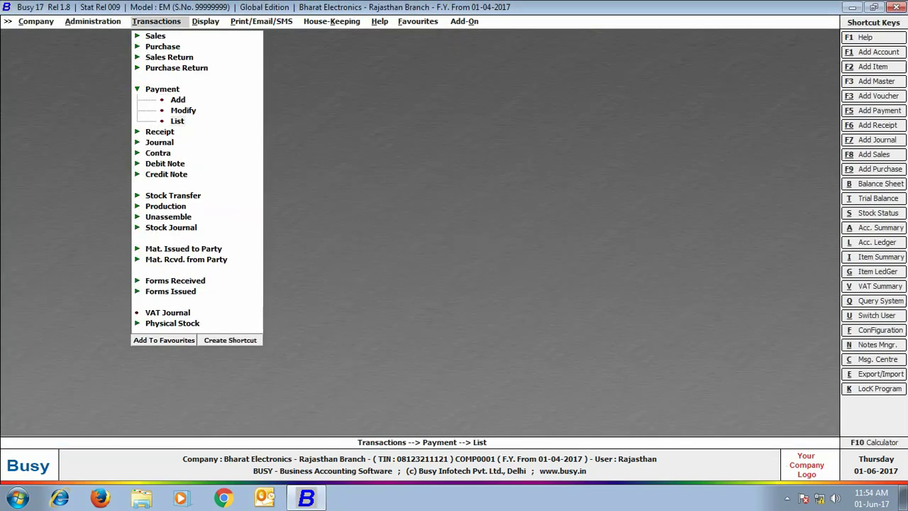
pyautogui.press('Return')
pyautogui.press('Return')
pyautogui.press('Return')
pyautogui.press('Return')
pyautogui.press('Return')
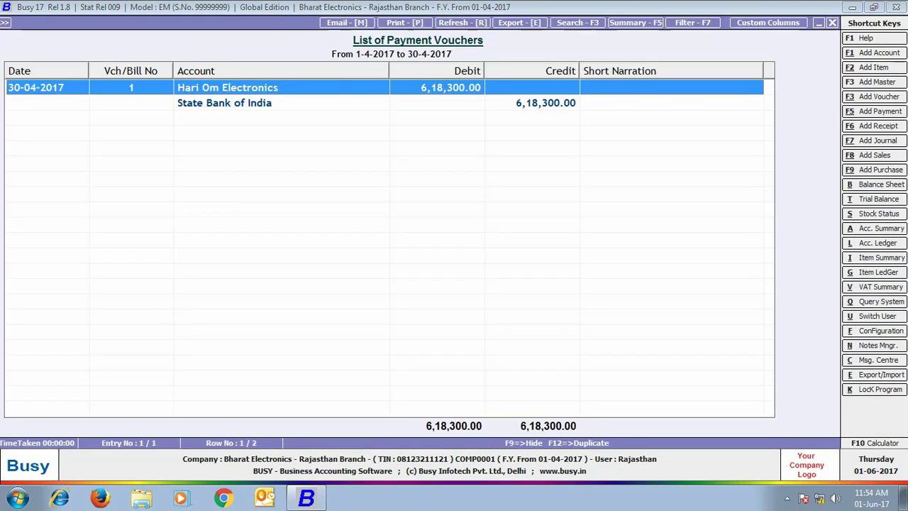
pyautogui.press('Escape')
pyautogui.press('Escape')
pyautogui.press('Escape')
pyautogui.press('Escape')
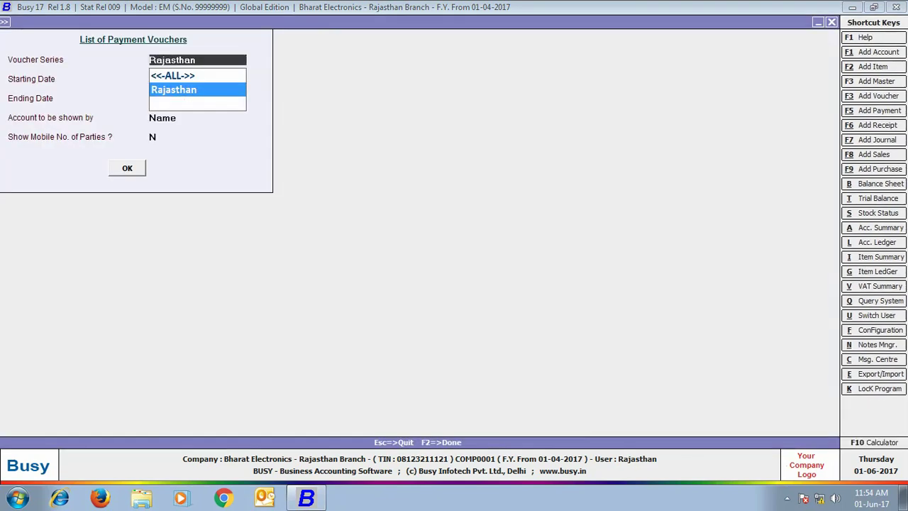